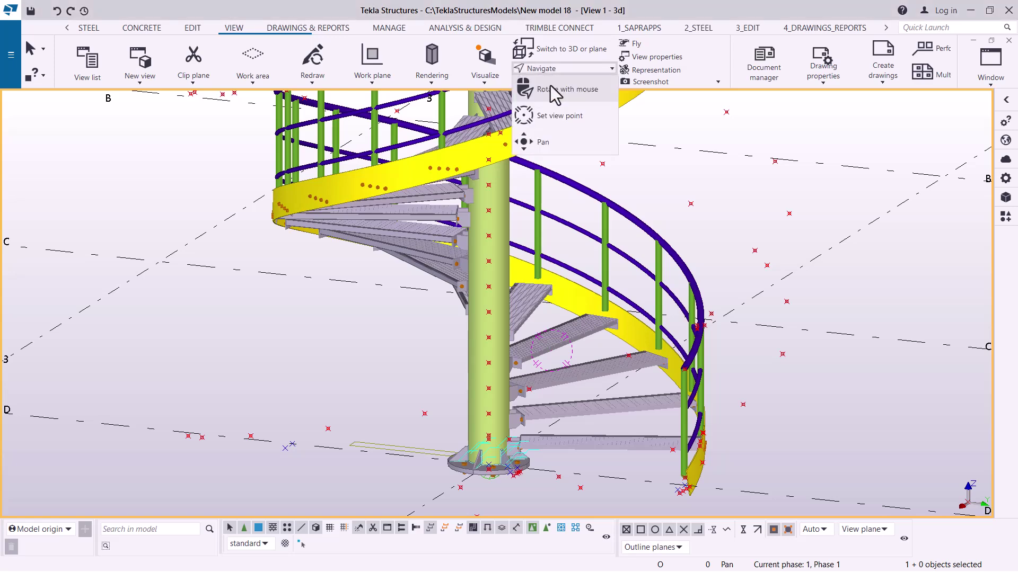
# Delete the existing stiffened circular base plate component at the foot of the central column.
pyautogui.click(552, 91)
pyautogui.rightClick(771, 171)
pyautogui.click(820, 180)
pyautogui.scroll(2, 495, 479)
pyautogui.scroll(2, 498, 485)
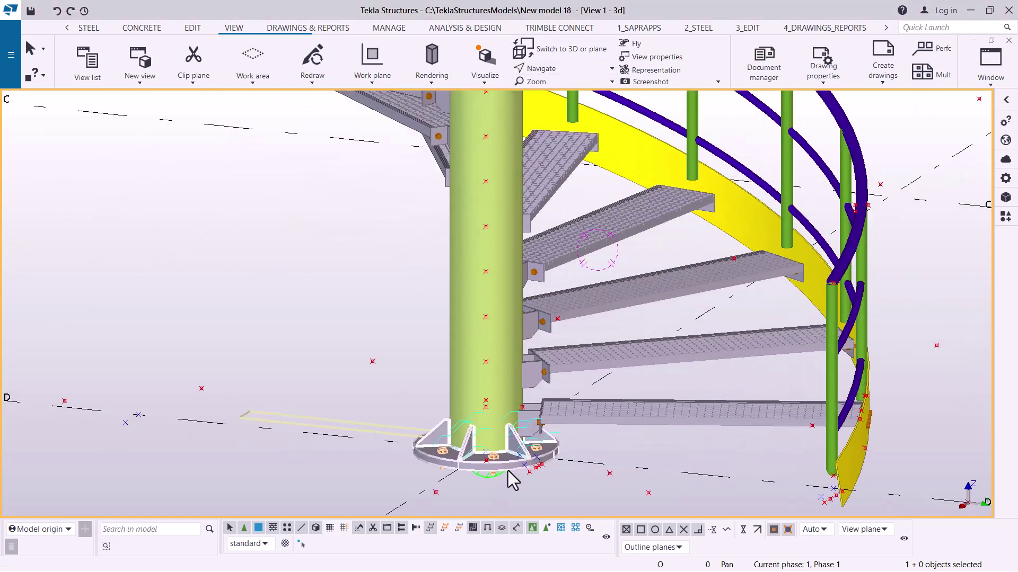
pyautogui.press('Delete')
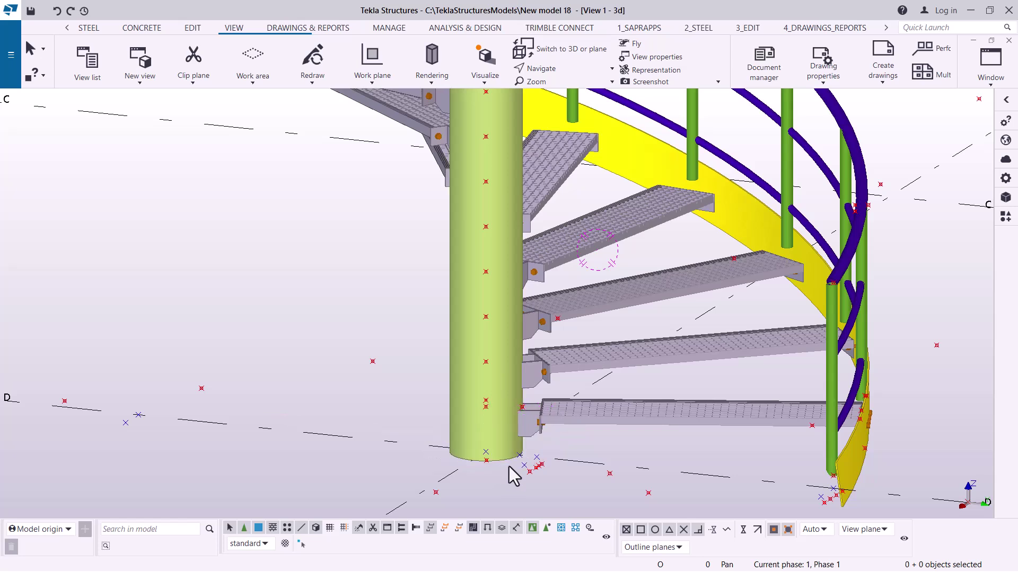
# Apply the Circular base plates component to the bottom end of the central column.
pyautogui.click(1007, 218)
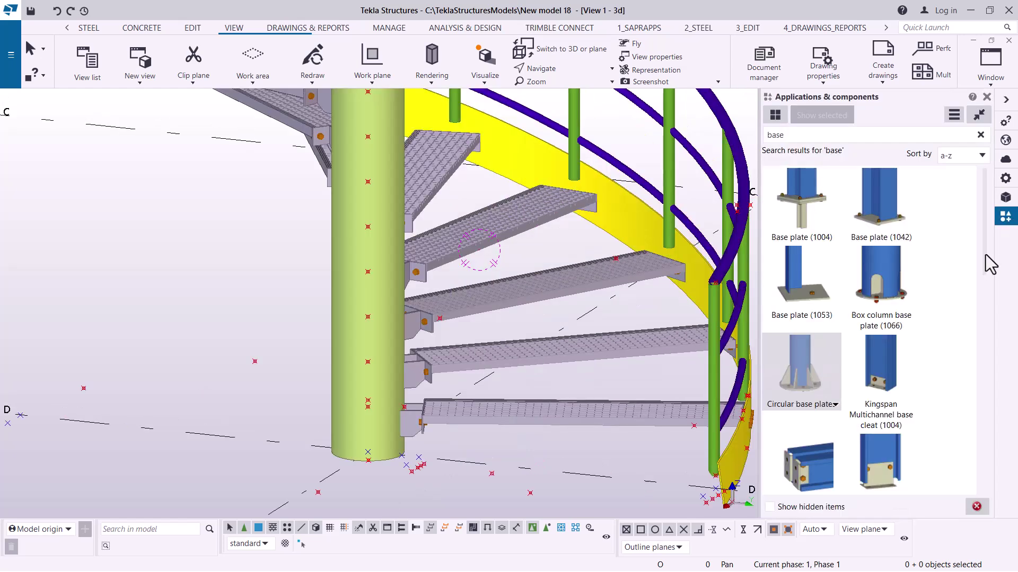
pyautogui.click(816, 377)
pyautogui.scroll(4, 379, 428)
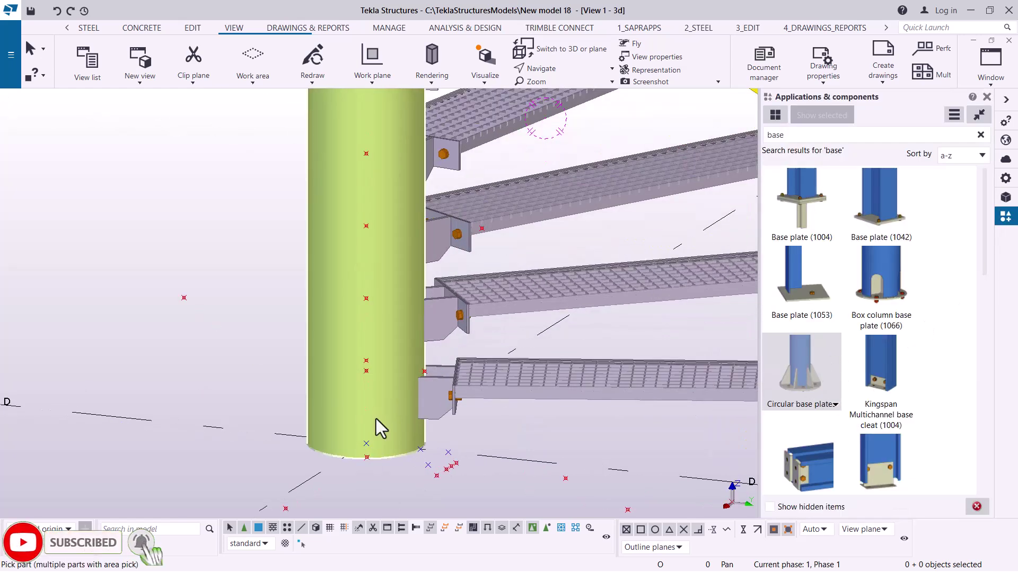
pyautogui.click(364, 452)
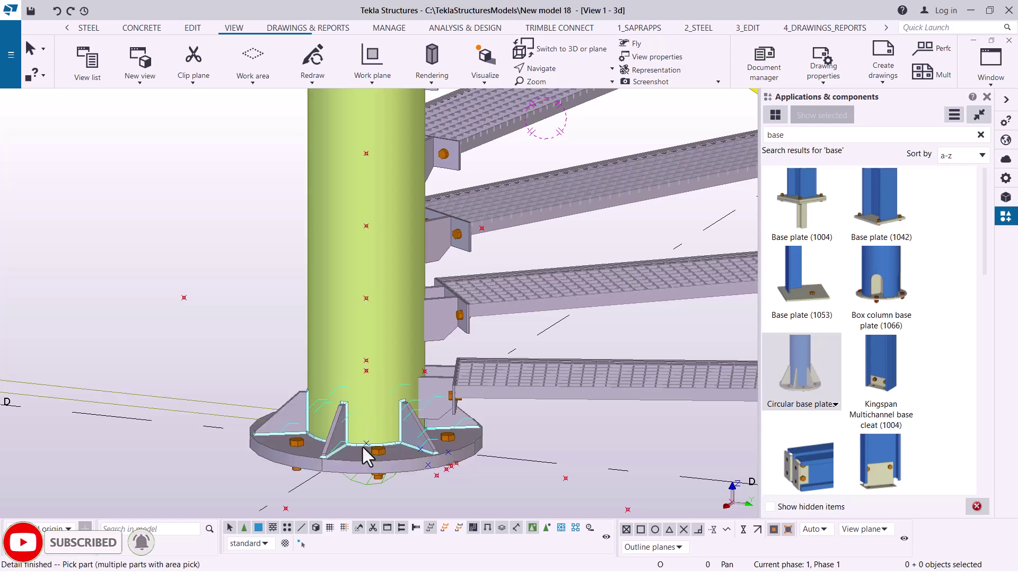
pyautogui.rightClick(212, 246)
pyautogui.click(248, 257)
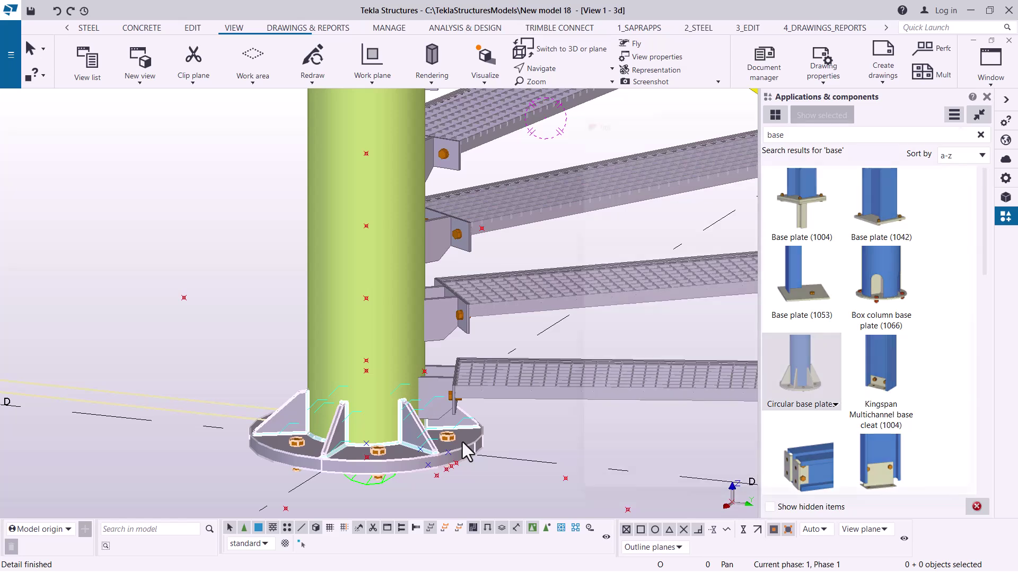
# Set the height of the stiffeners' outer vertical edge to 50 in the circular base plate component and apply the modification.
pyautogui.doubleClick(462, 443)
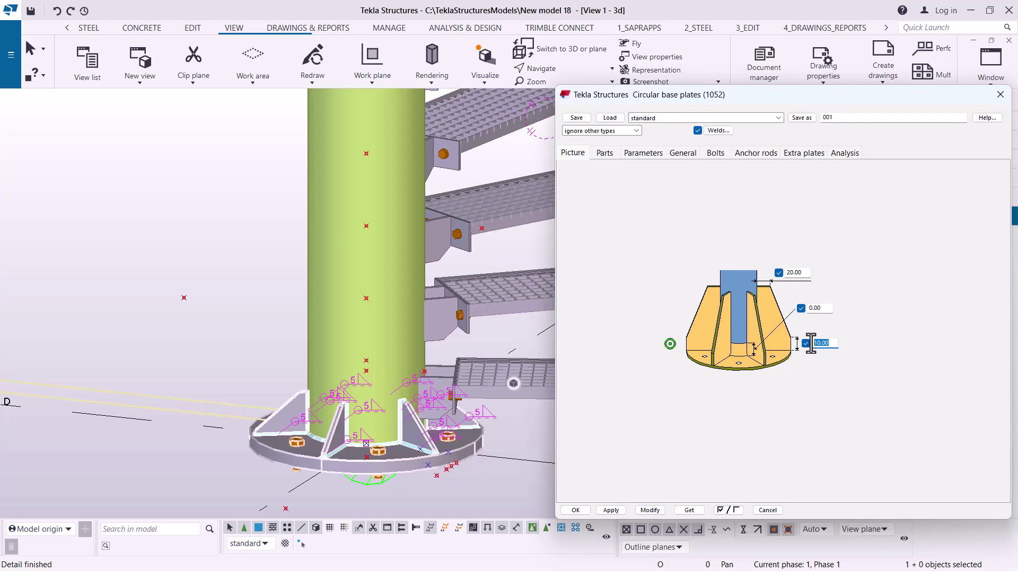
pyautogui.write('30')
pyautogui.moveTo(745, 98); pyautogui.dragTo(741, 56)
pyautogui.click(653, 466)
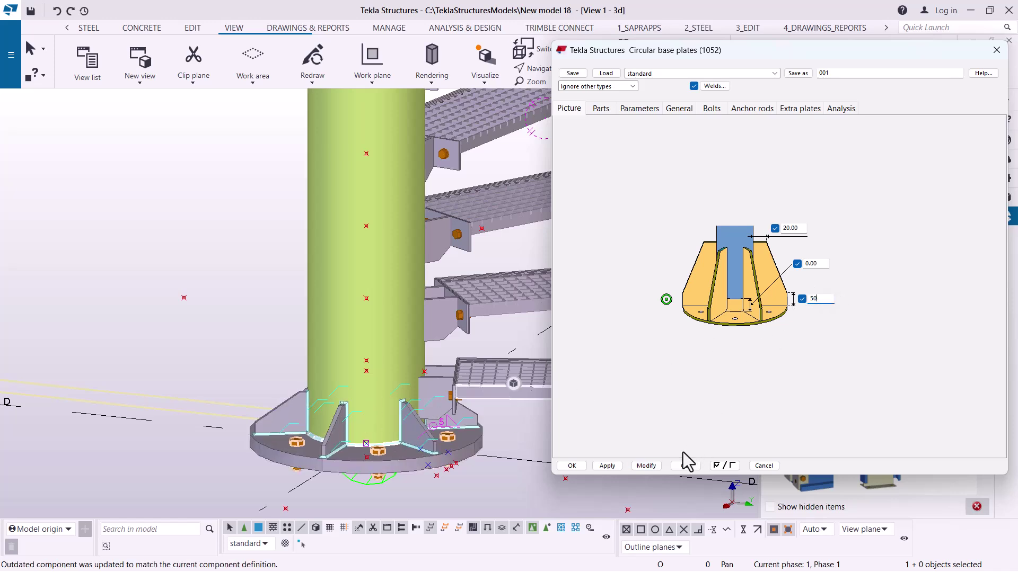
pyautogui.click(646, 466)
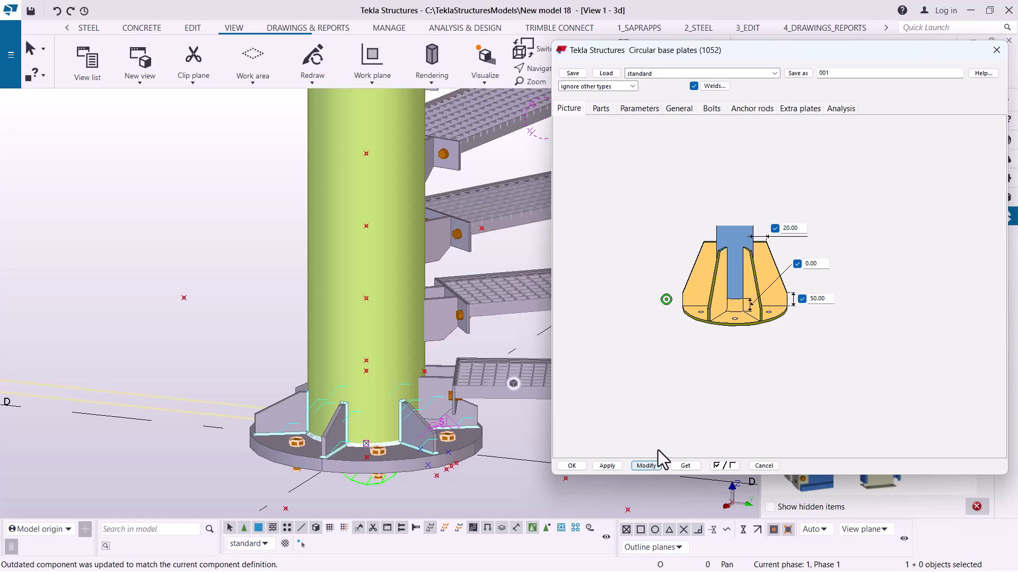
# Examine the column's base plate stiffeners beside the lowest tread from another angle and close the component settings.
pyautogui.click(539, 73)
pyautogui.click(544, 92)
pyautogui.click(448, 400)
pyautogui.keyDown('ctrl'); pyautogui.moveTo(468, 400); pyautogui.dragTo(355, 308, button='middle'); pyautogui.keyUp('ctrl')
pyautogui.scroll(5, 546, 438)
pyautogui.keyDown('ctrl'); pyautogui.moveTo(507, 410); pyautogui.dragTo(504, 469, button='middle'); pyautogui.keyUp('ctrl')
pyautogui.click(572, 466)
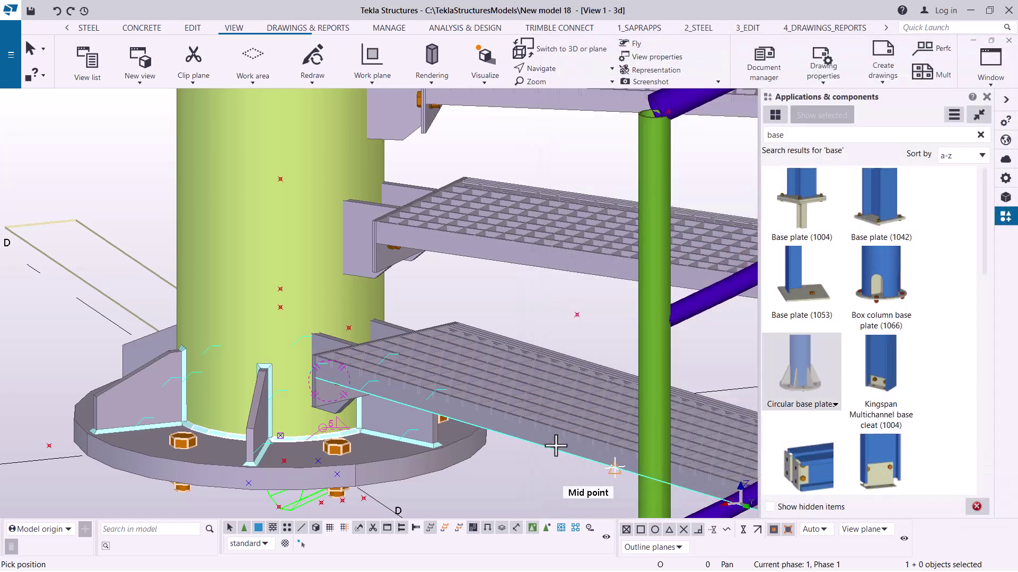
pyautogui.scroll(-5, 414, 456)
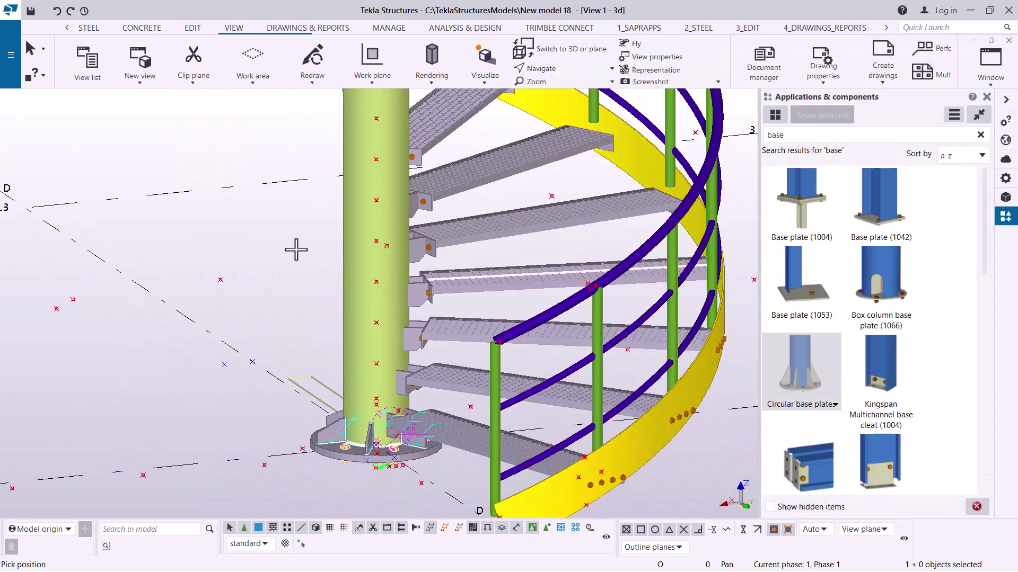
pyautogui.rightClick(295, 250)
pyautogui.click(320, 258)
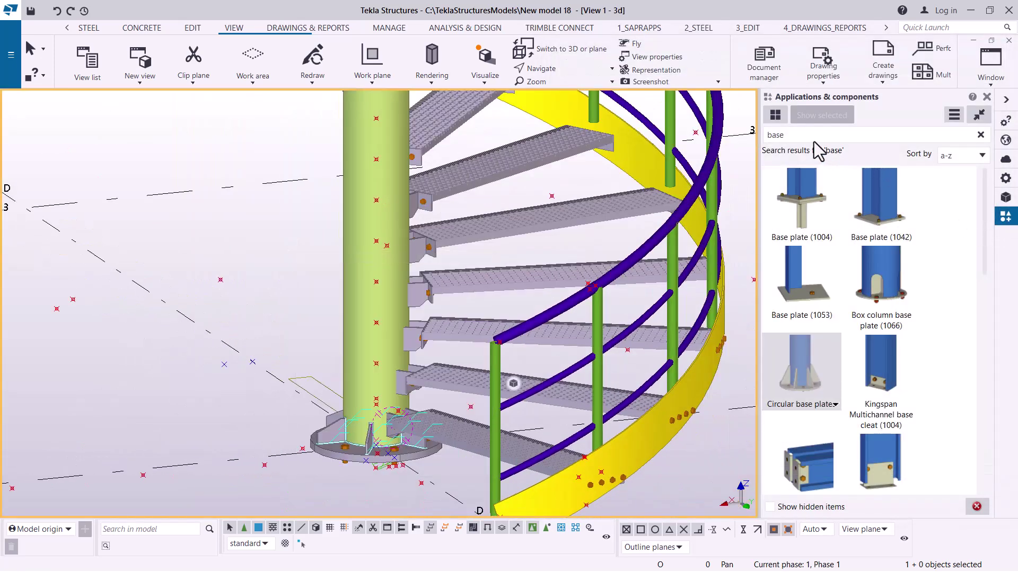
# Search the components for "cap" and apply the Cap plate detail to the top end of the central column.
pyautogui.moveTo(787, 137); pyautogui.dragTo(755, 137)
pyautogui.write('c')
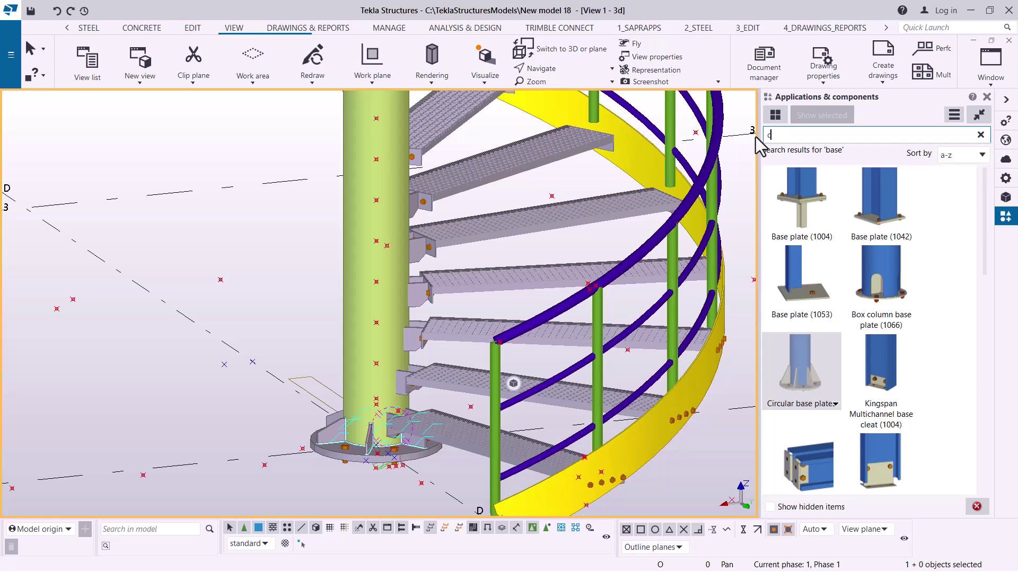
pyautogui.write('ap')
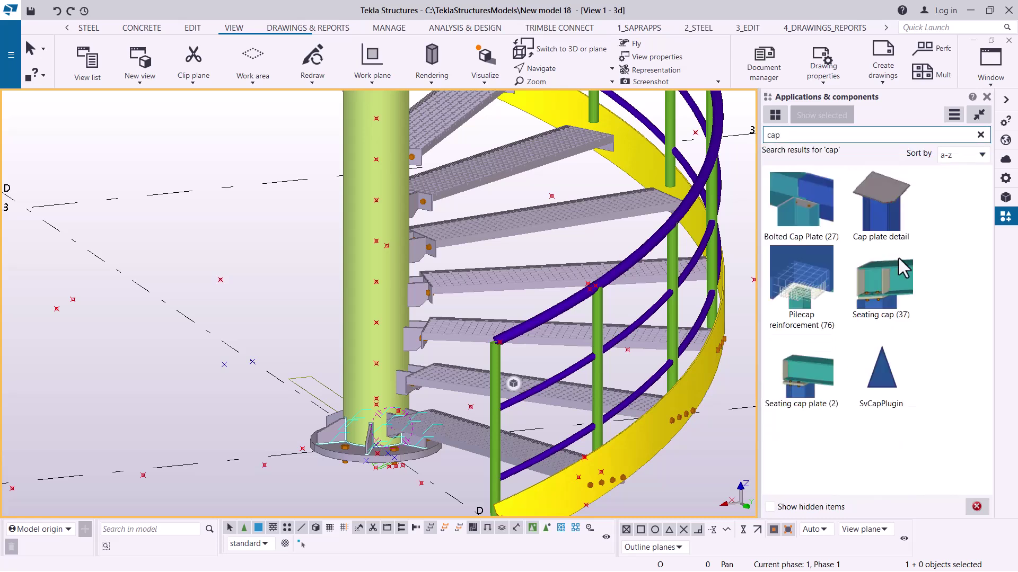
pyautogui.click(889, 198)
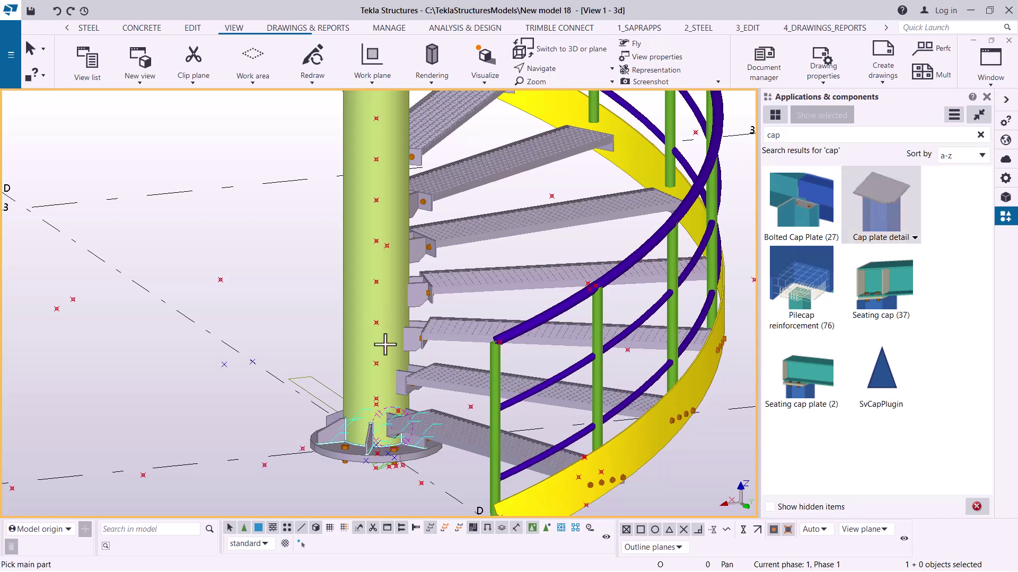
pyautogui.scroll(-5, 374, 325)
pyautogui.scroll(-8, 513, 437)
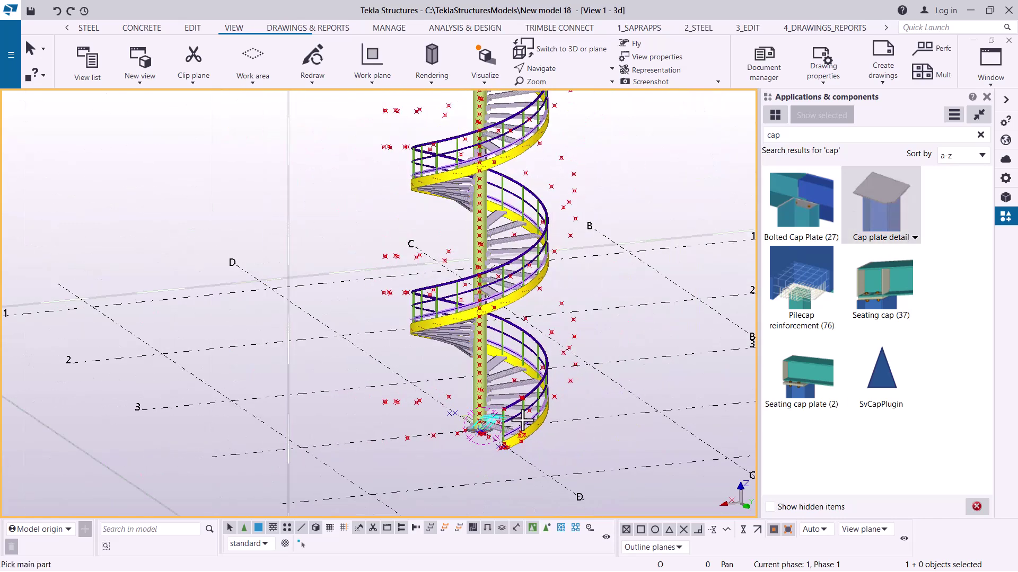
pyautogui.scroll(10, 500, 168)
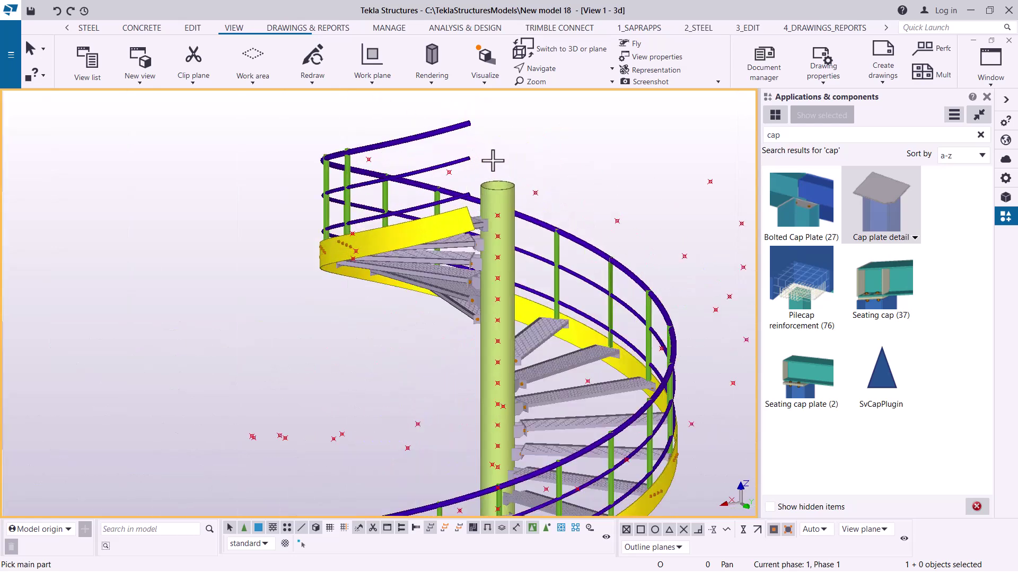
pyautogui.scroll(2, 515, 212)
pyautogui.click(522, 208)
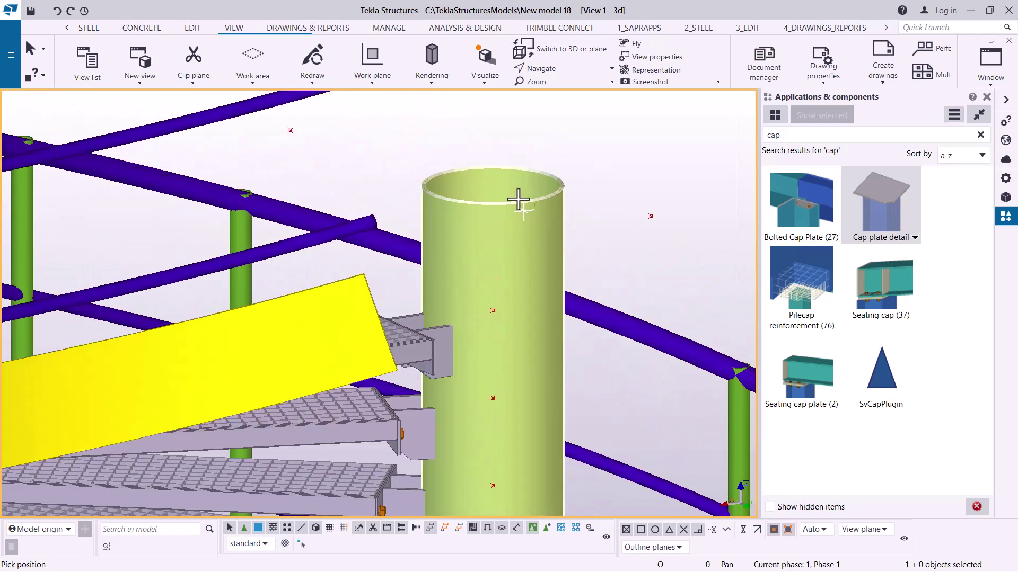
pyautogui.click(495, 189)
pyautogui.rightClick(660, 137)
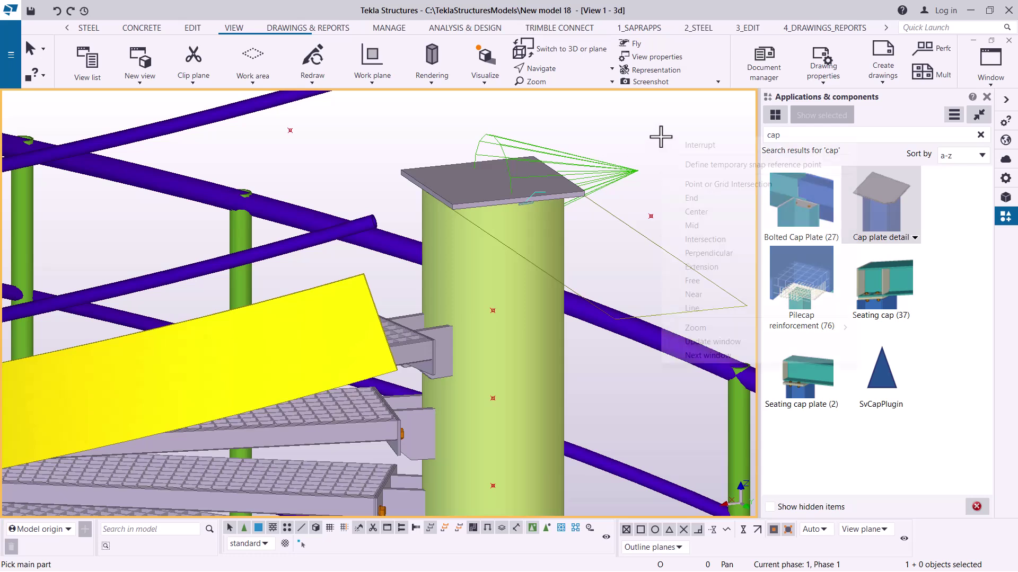
pyautogui.click(700, 145)
# Change the column's cap plate to the round type with an edge offset of 0, apply it and redraw the view.
pyautogui.doubleClick(619, 171)
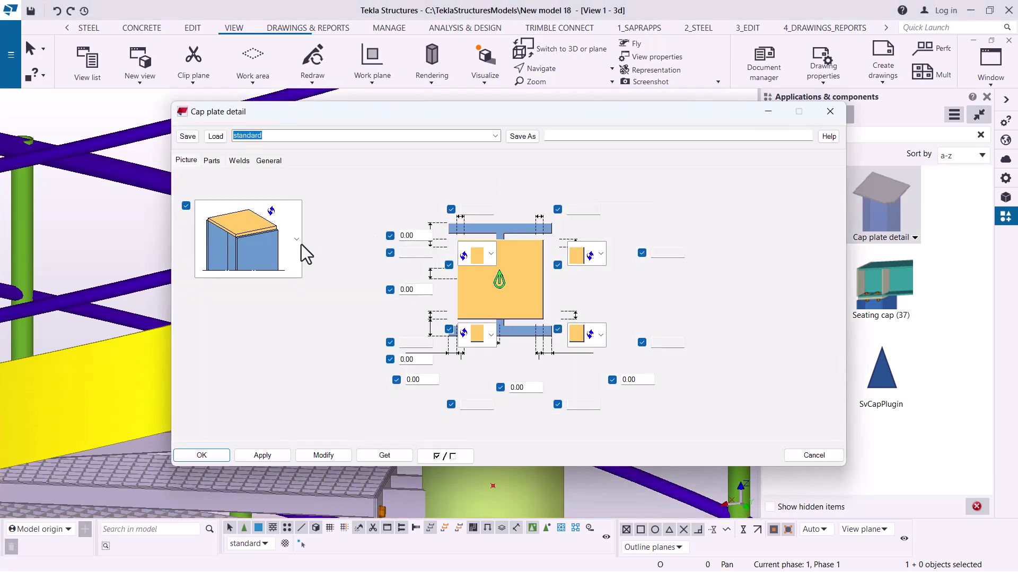
pyautogui.click(294, 244)
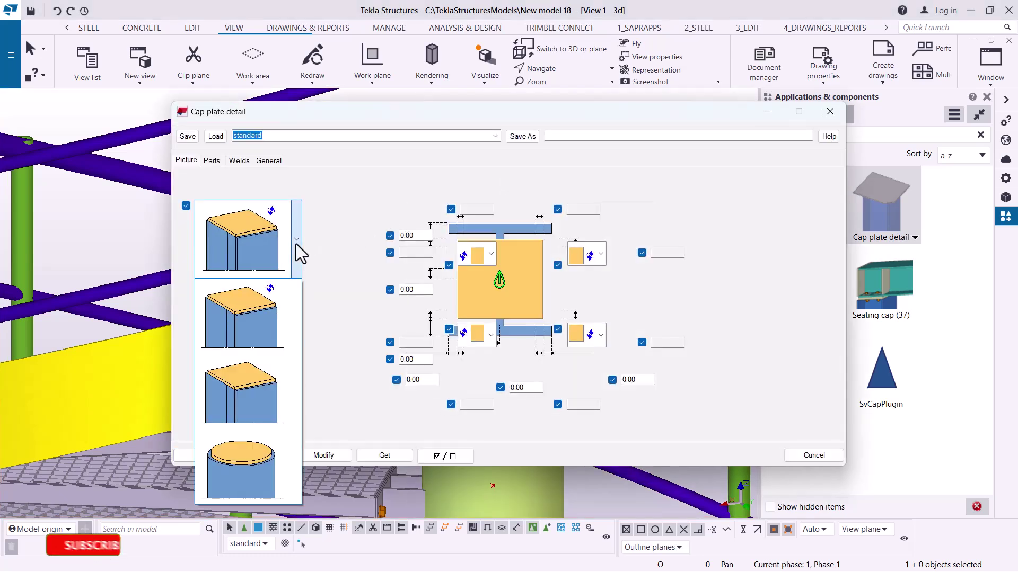
pyautogui.click(246, 462)
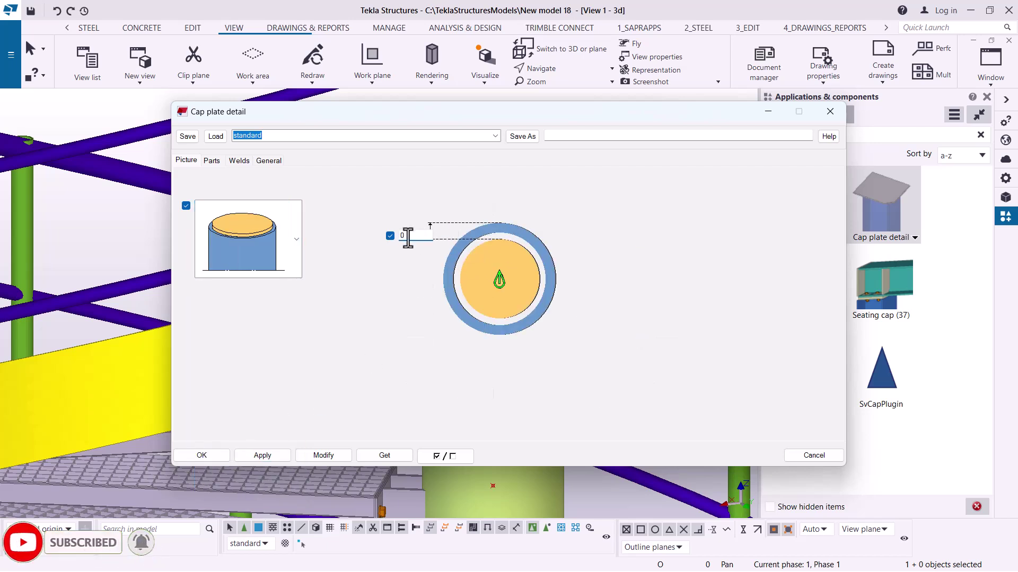
pyautogui.click(212, 161)
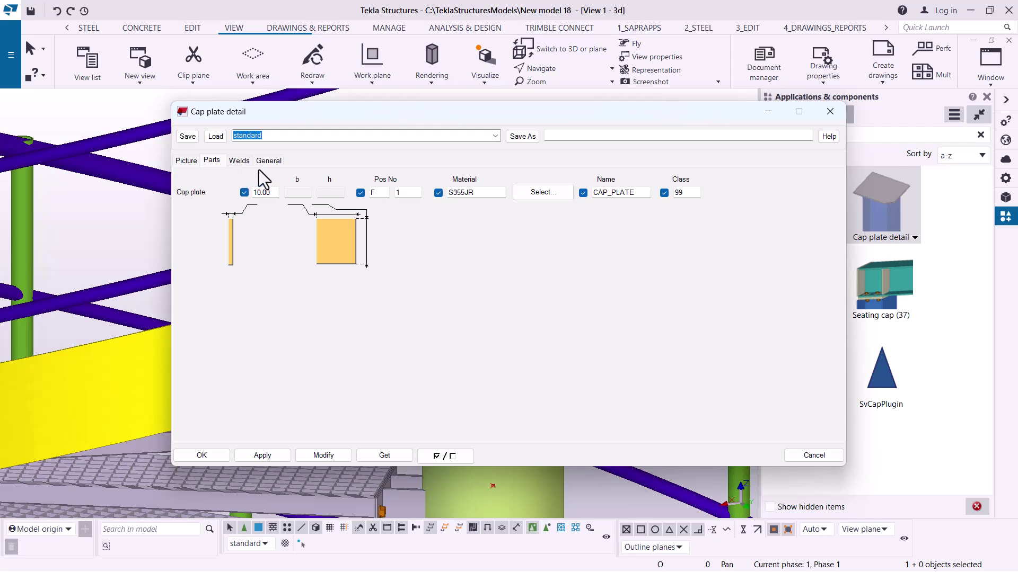
pyautogui.click(187, 161)
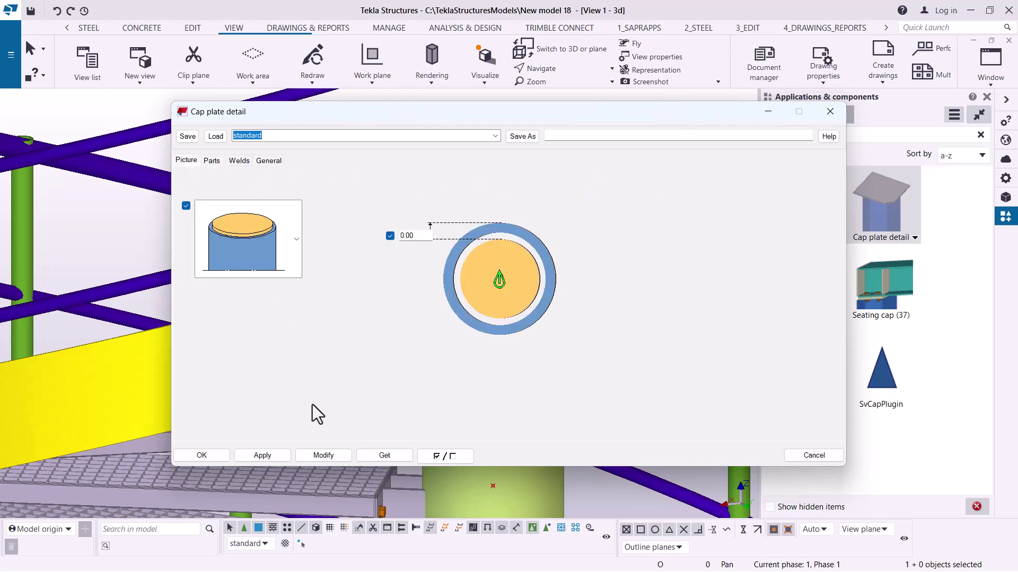
pyautogui.click(320, 456)
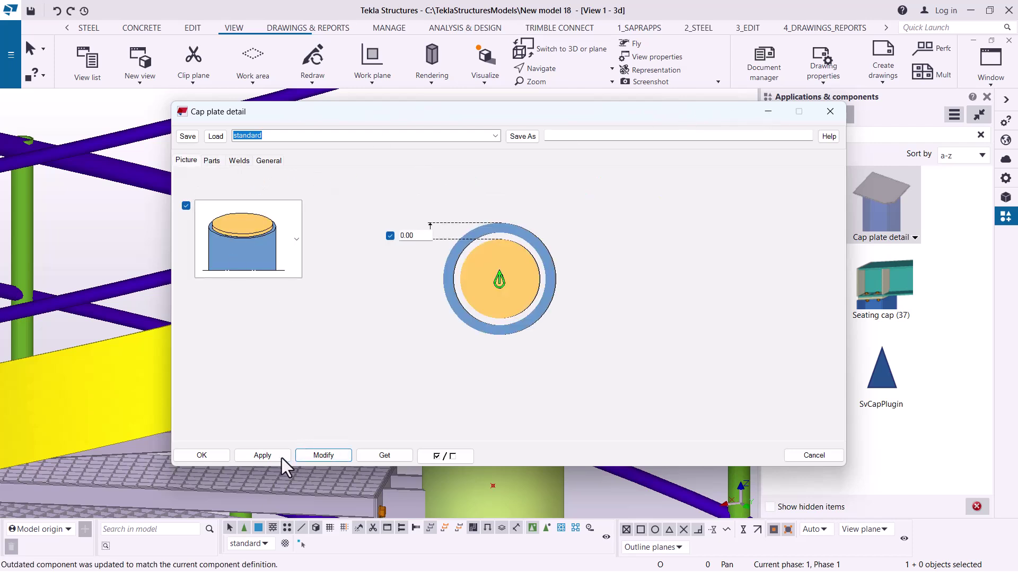
pyautogui.click(203, 456)
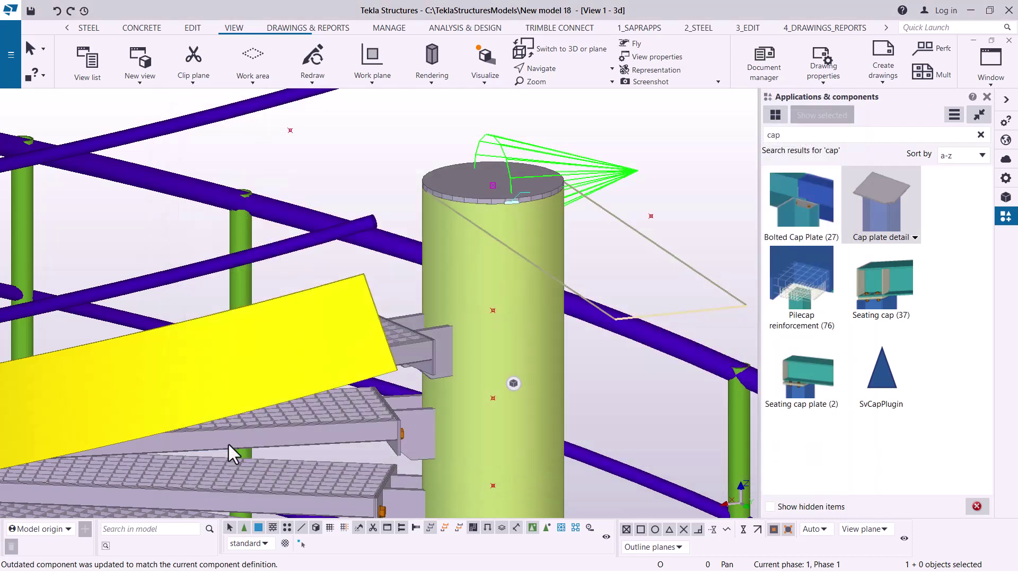
pyautogui.rightClick(647, 111)
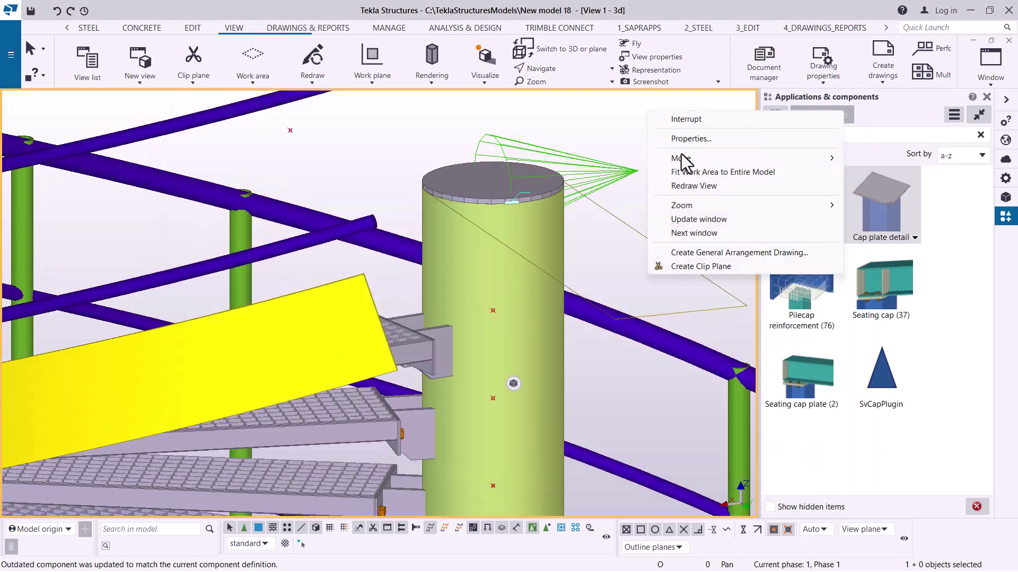
pyautogui.click(690, 190)
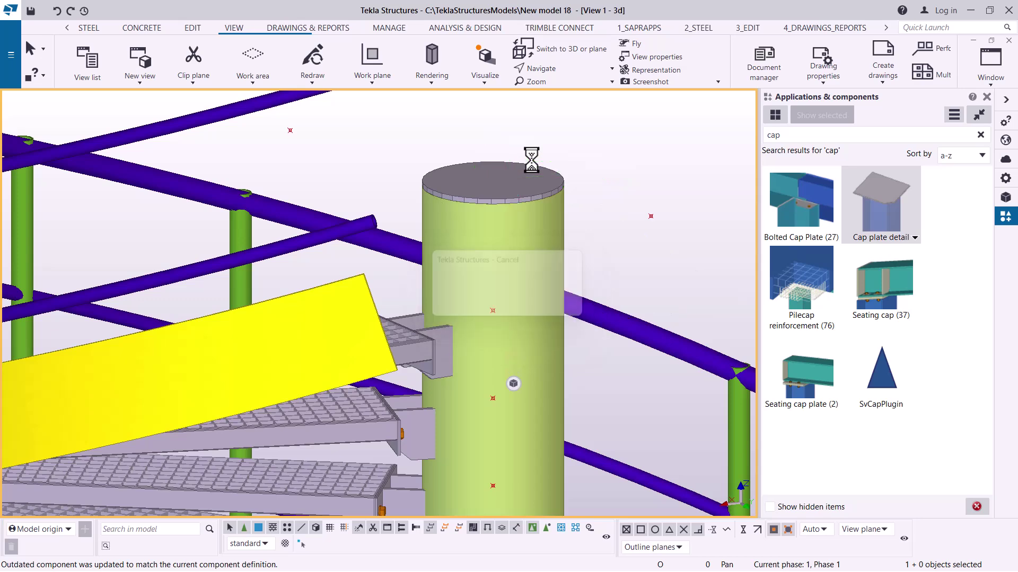
# Examine the whole spiral staircase from several angles, including the lowest treads, railing posts and stringer end.
pyautogui.scroll(-5, 395, 191)
pyautogui.scroll(-3, 393, 189)
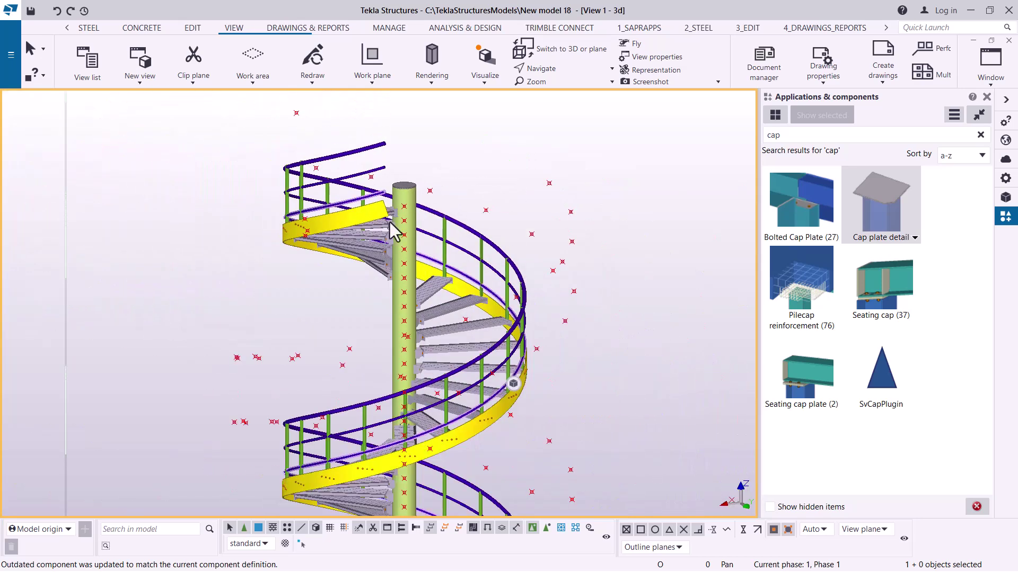
pyautogui.click(551, 72)
pyautogui.click(570, 92)
pyautogui.moveTo(416, 252); pyautogui.dragTo(435, 222)
pyautogui.moveTo(412, 289); pyautogui.dragTo(543, 297)
pyautogui.scroll(1, 416, 491)
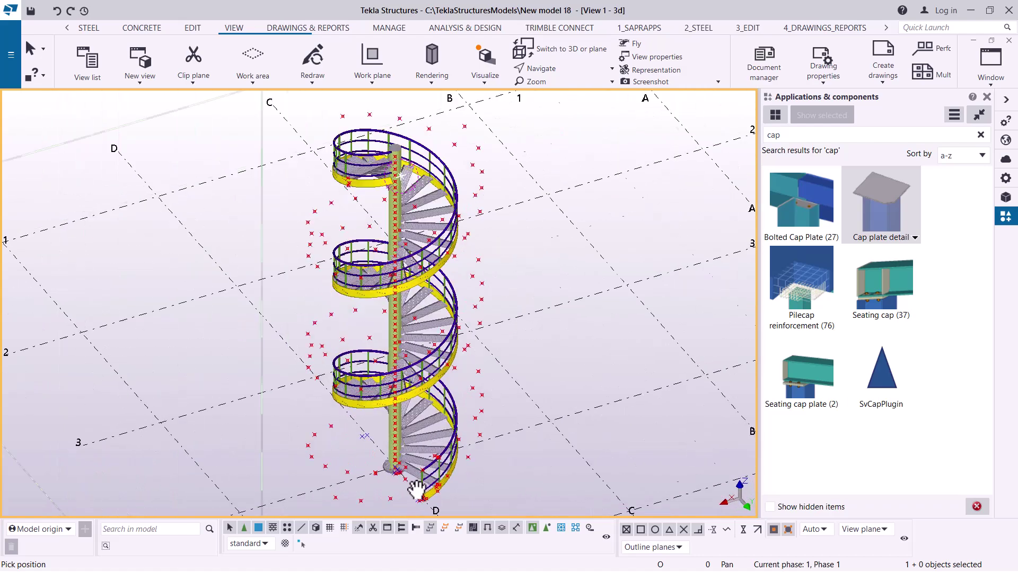
pyautogui.moveTo(512, 379); pyautogui.dragTo(636, 384)
pyautogui.scroll(9, 466, 496)
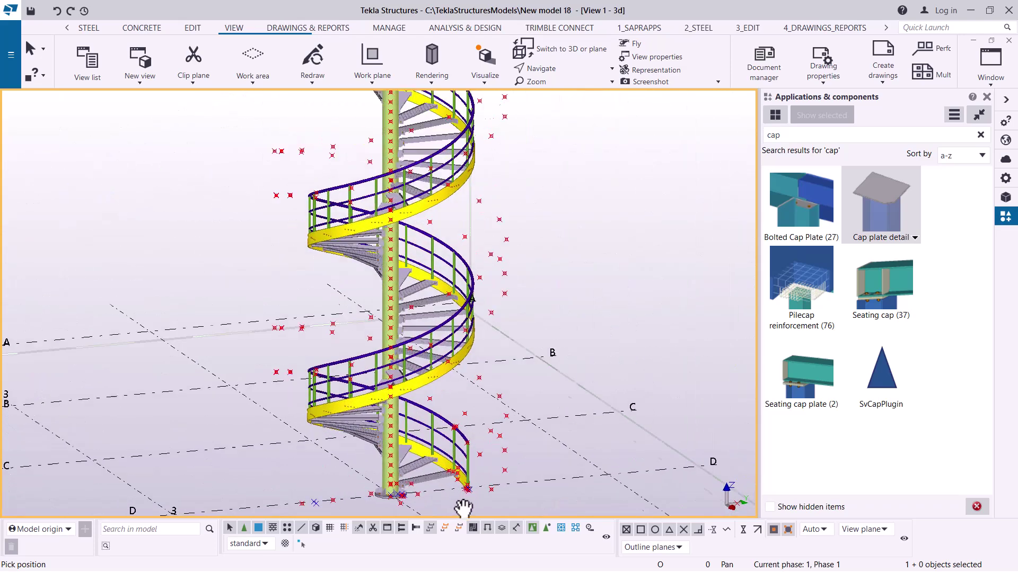
pyautogui.scroll(10, 459, 469)
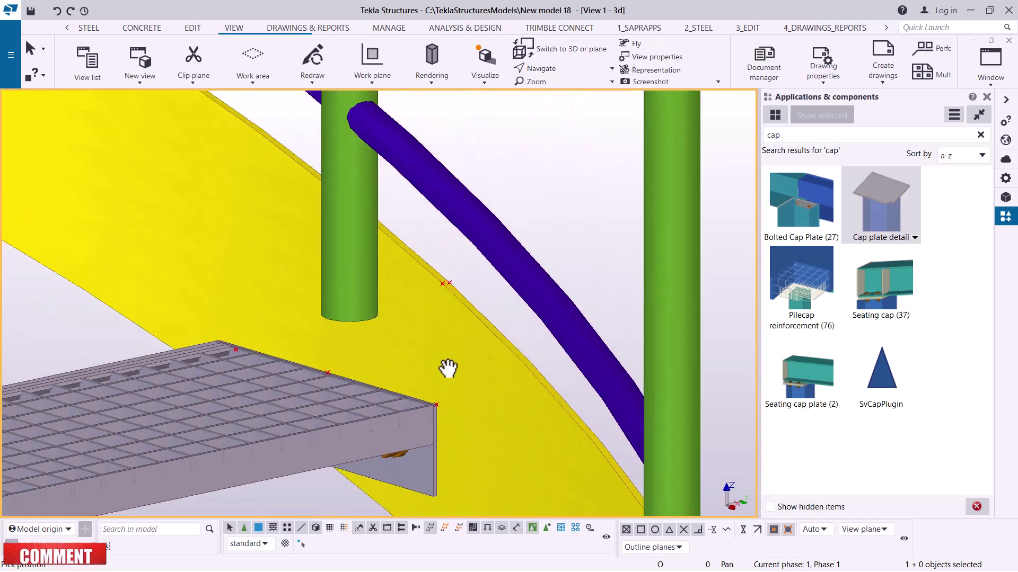
pyautogui.scroll(-6, 461, 391)
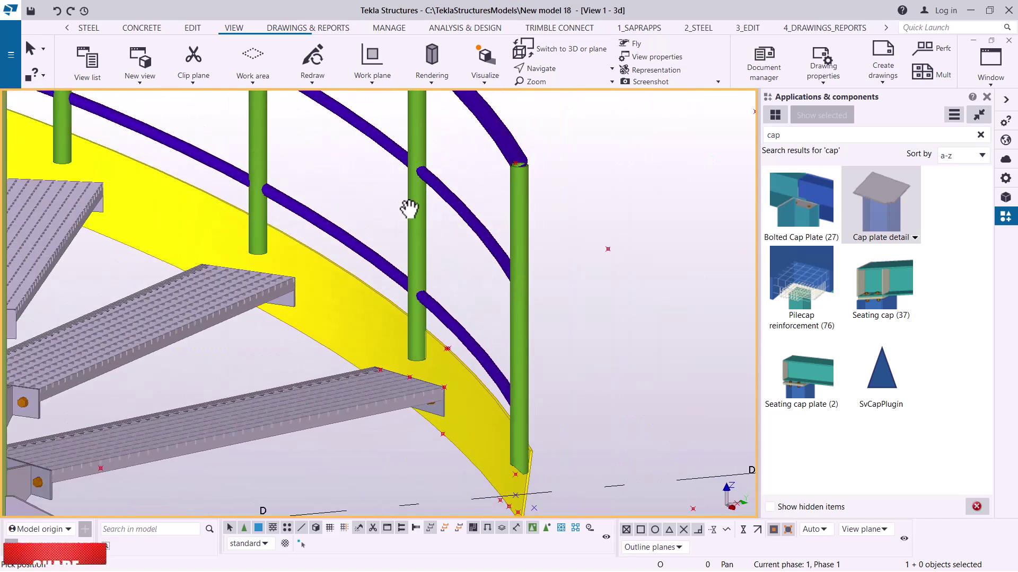
pyautogui.rightClick(477, 257)
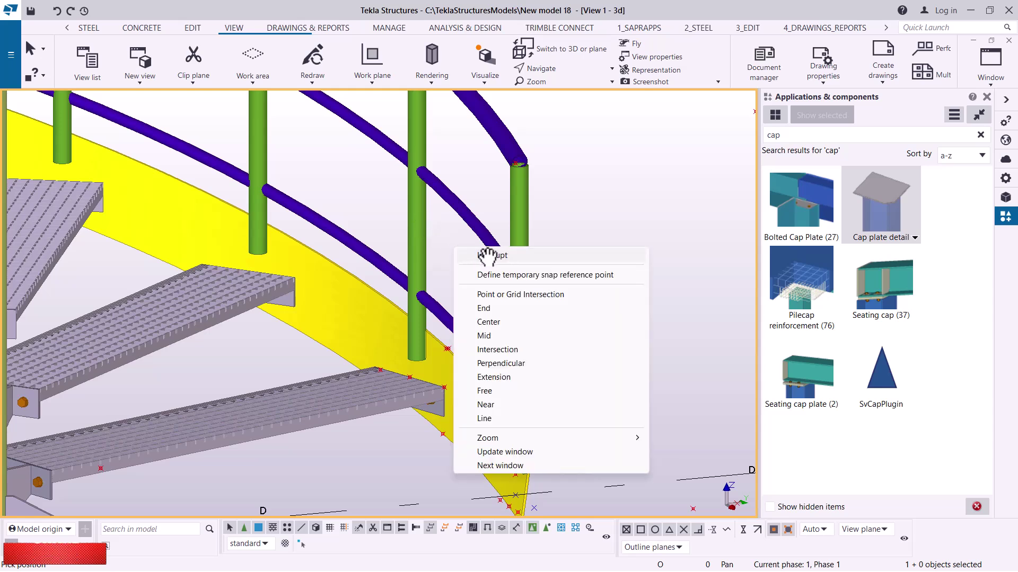
pyautogui.press('Escape')
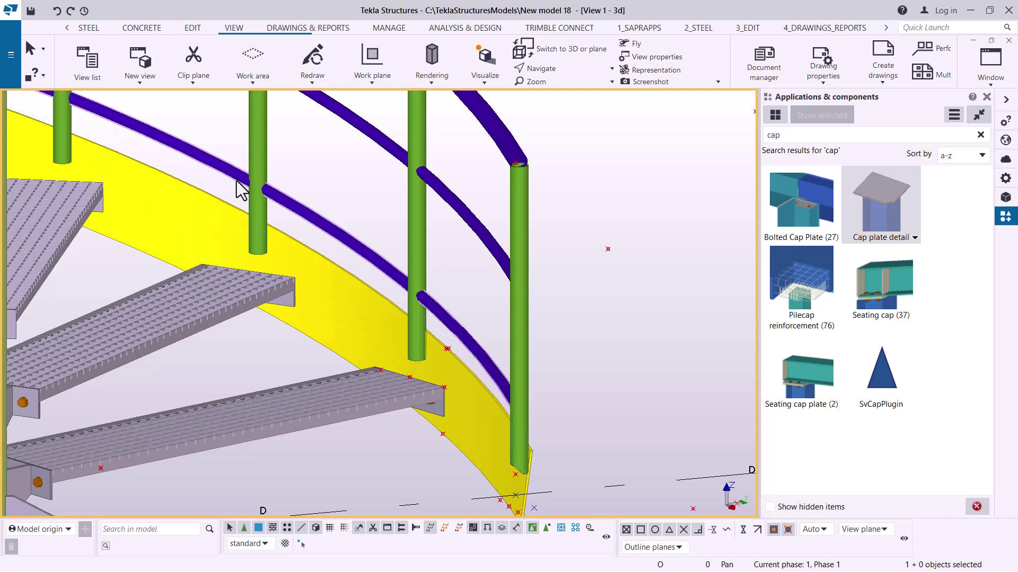
# Try a line cut on the stringer's lower end, from its upper-edge point to its lower-edge point beside the lowest tread, removing the outer side.
pyautogui.scroll(4, 461, 389)
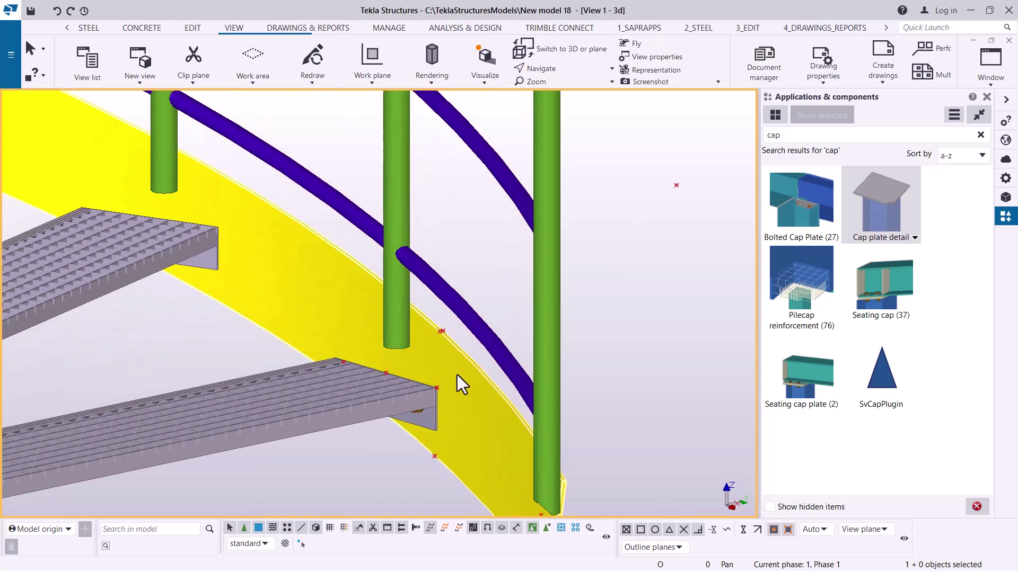
pyautogui.scroll(1, 457, 355)
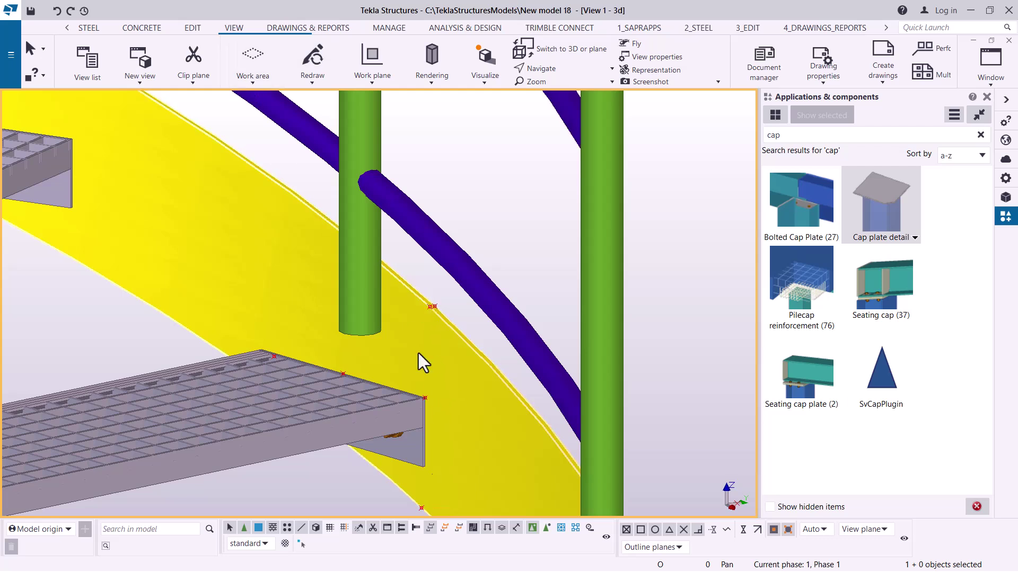
pyautogui.scroll(-4, 452, 361)
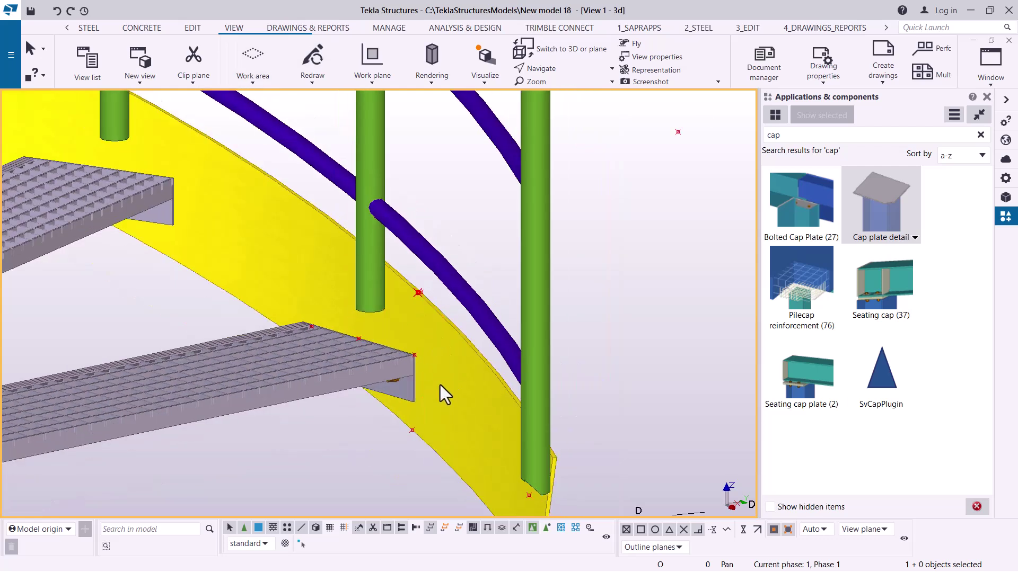
pyautogui.click(193, 29)
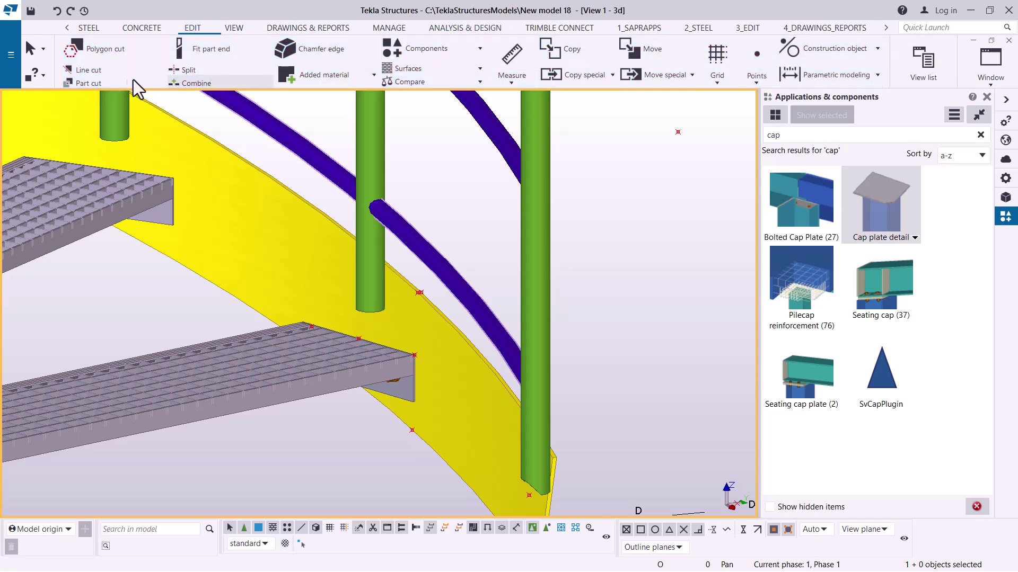
pyautogui.click(88, 70)
pyautogui.scroll(6, 443, 350)
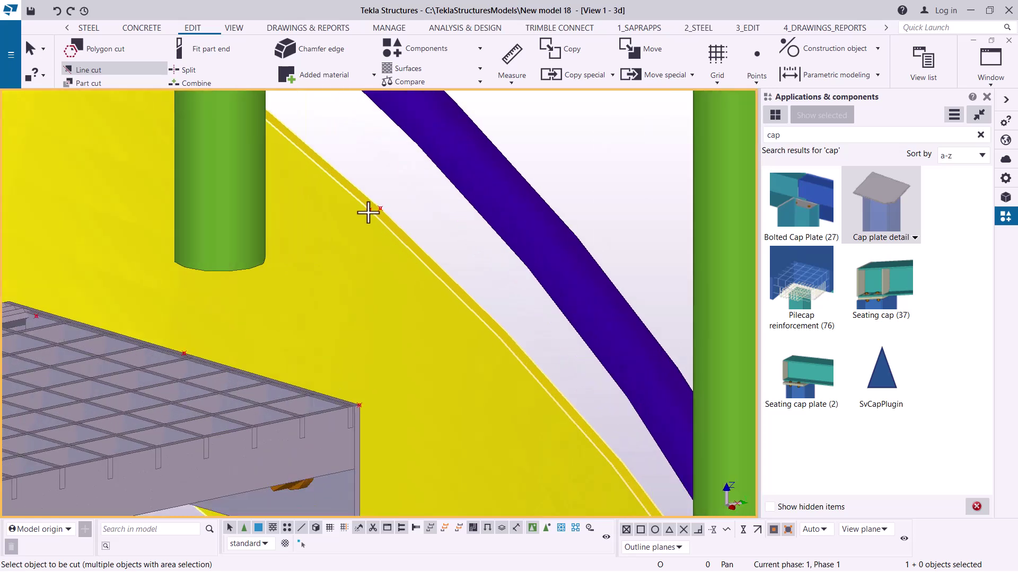
pyautogui.click(369, 211)
pyautogui.click(428, 345)
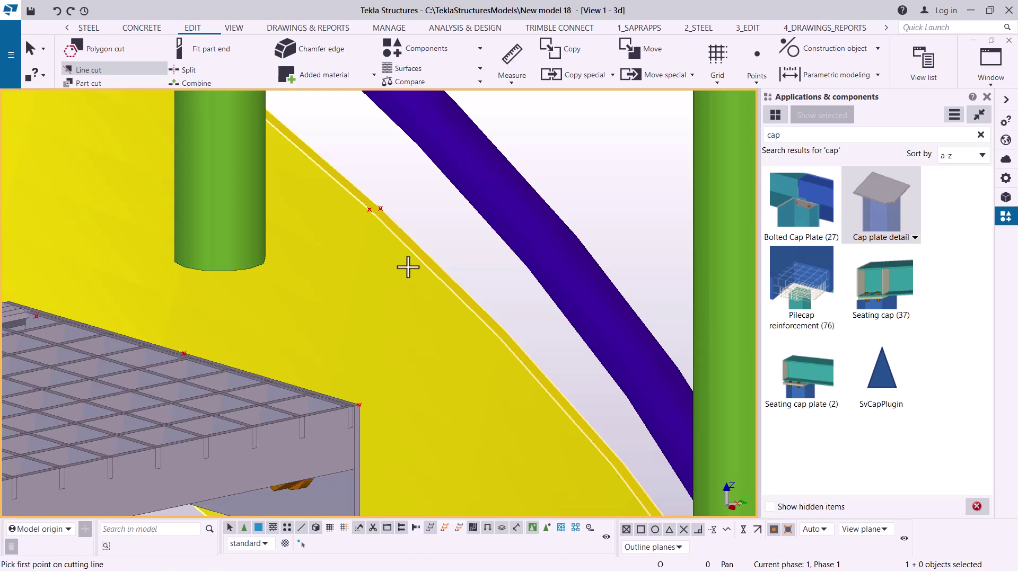
pyautogui.click(370, 210)
pyautogui.keyDown('ctrl'); pyautogui.moveTo(377, 175); pyautogui.dragTo(388, 189, button='middle'); pyautogui.keyUp('ctrl')
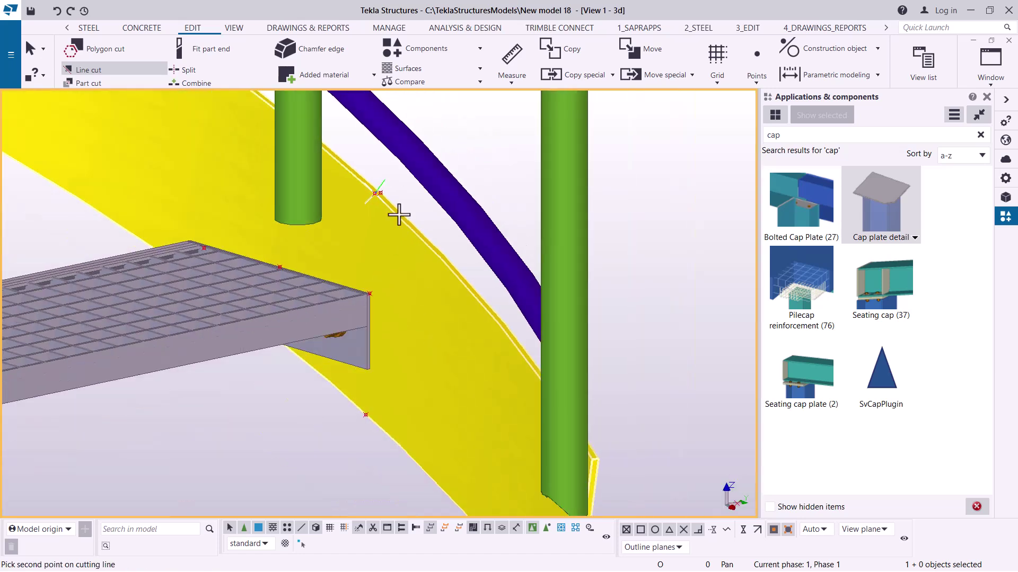
pyautogui.click(366, 416)
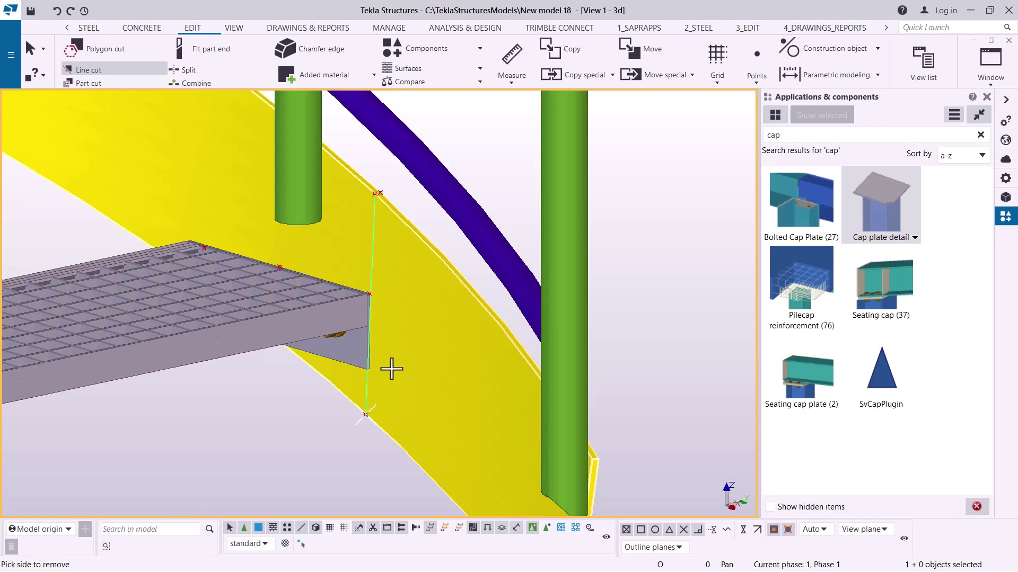
pyautogui.click(461, 354)
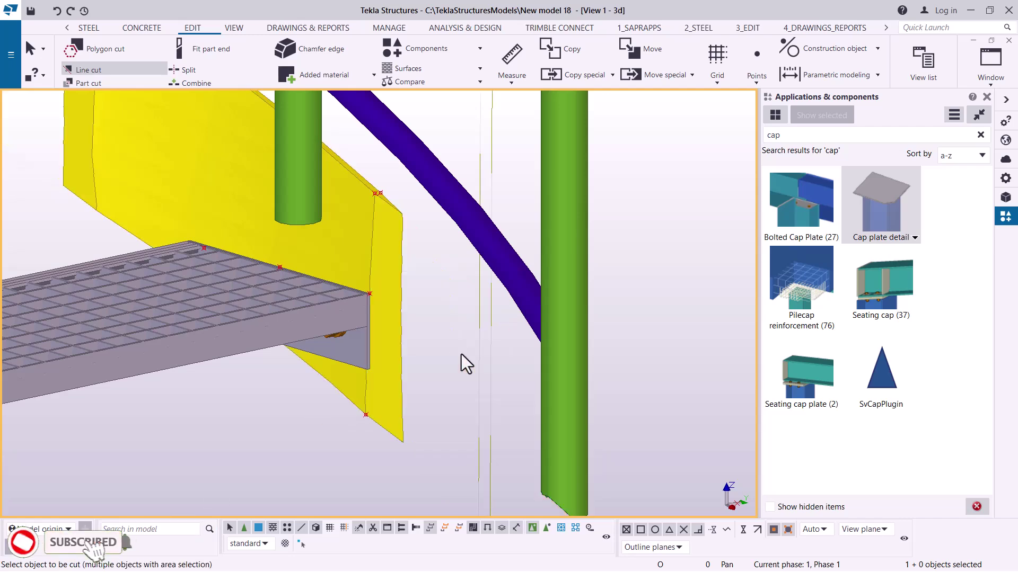
# End the line cut command and undo the cut on the stringer.
pyautogui.scroll(-5, 517, 426)
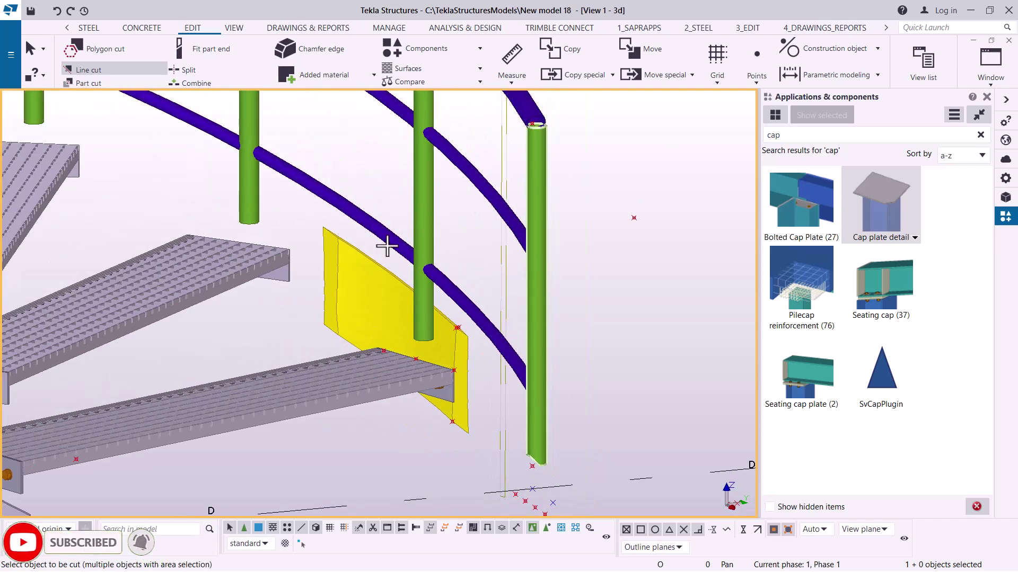
pyautogui.scroll(-2, 506, 364)
pyautogui.rightClick(654, 162)
pyautogui.click(688, 172)
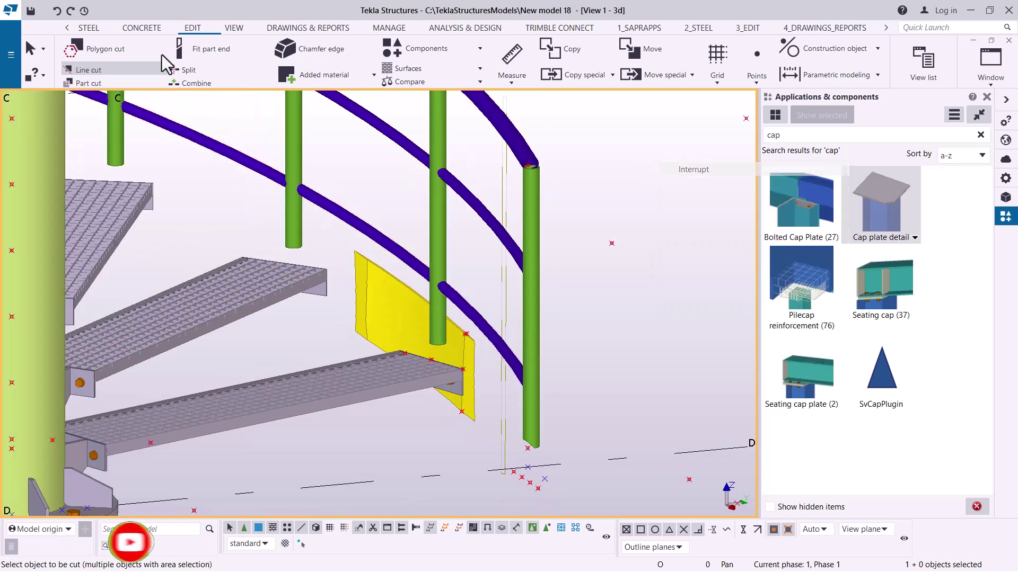
pyautogui.click(57, 11)
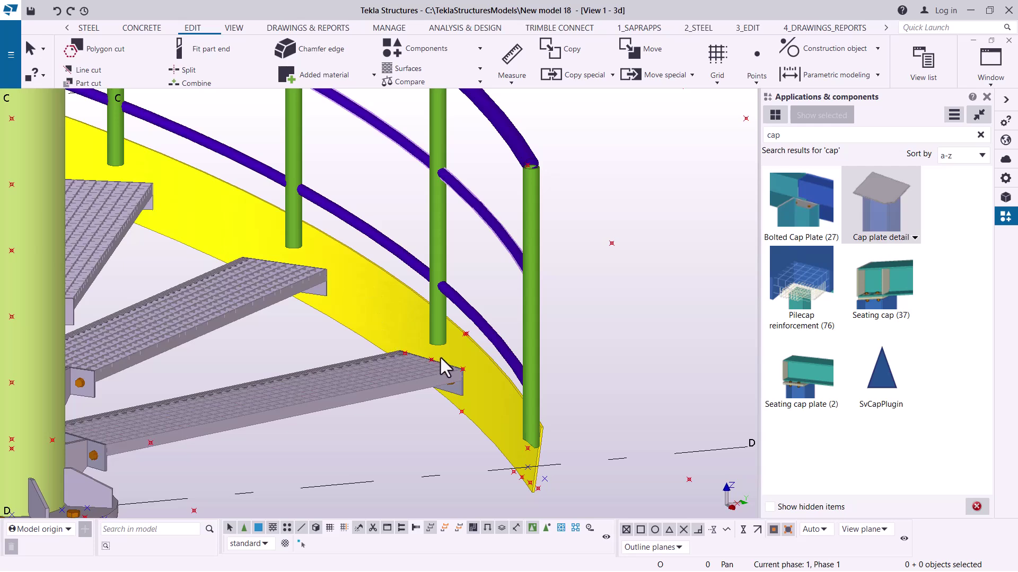
# Try a polygon cut on the stringer's lower end, outlined from the two edge points beside the lowest tread around the end corners.
pyautogui.scroll(6, 438, 359)
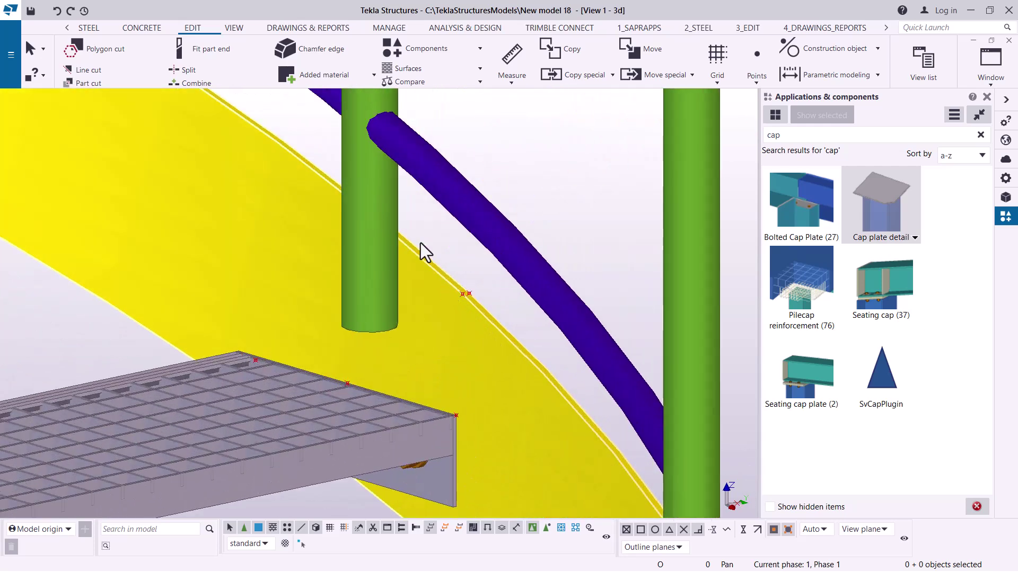
pyautogui.scroll(-4, 427, 257)
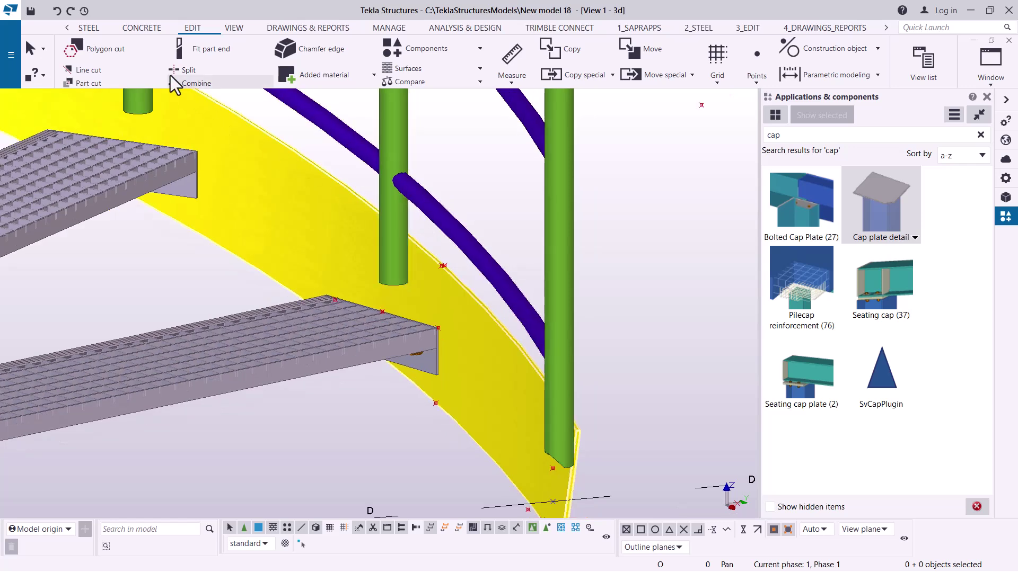
pyautogui.click(116, 53)
pyautogui.scroll(5, 453, 295)
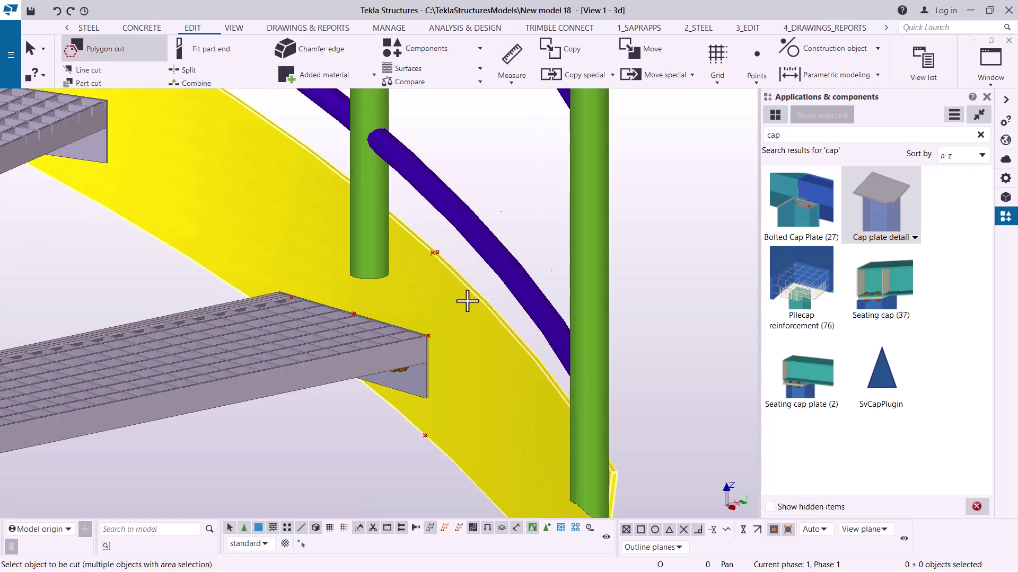
pyautogui.click(452, 301)
pyautogui.scroll(3, 449, 276)
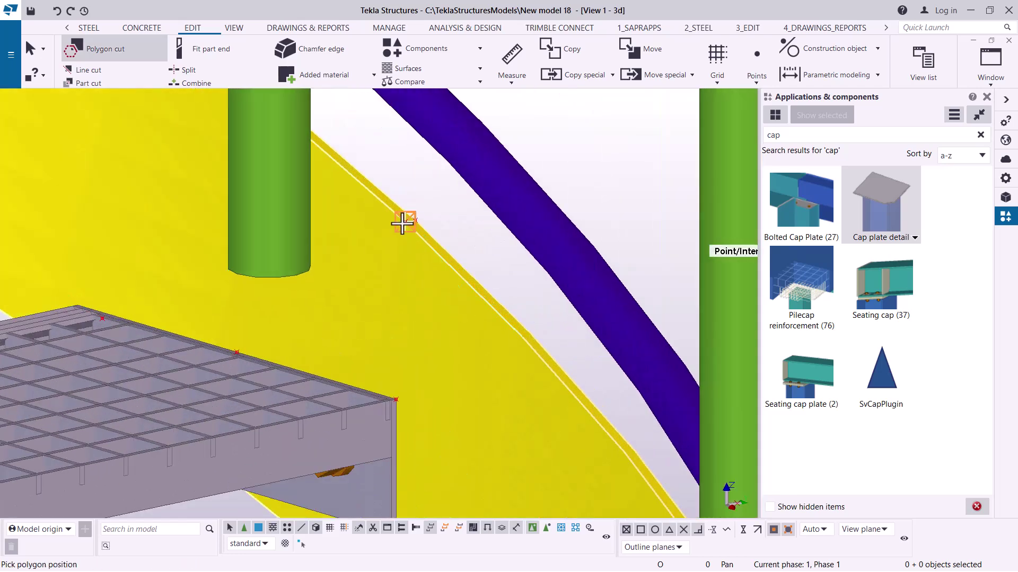
pyautogui.click(438, 210)
pyautogui.scroll(-2, 438, 209)
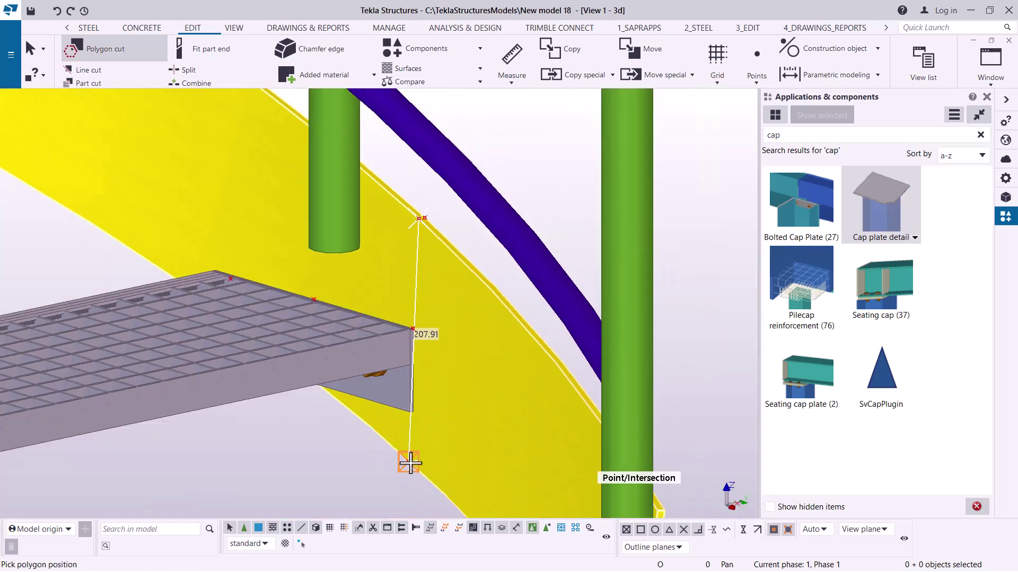
pyautogui.click(408, 461)
pyautogui.scroll(-2, 423, 263)
pyautogui.scroll(4, 525, 408)
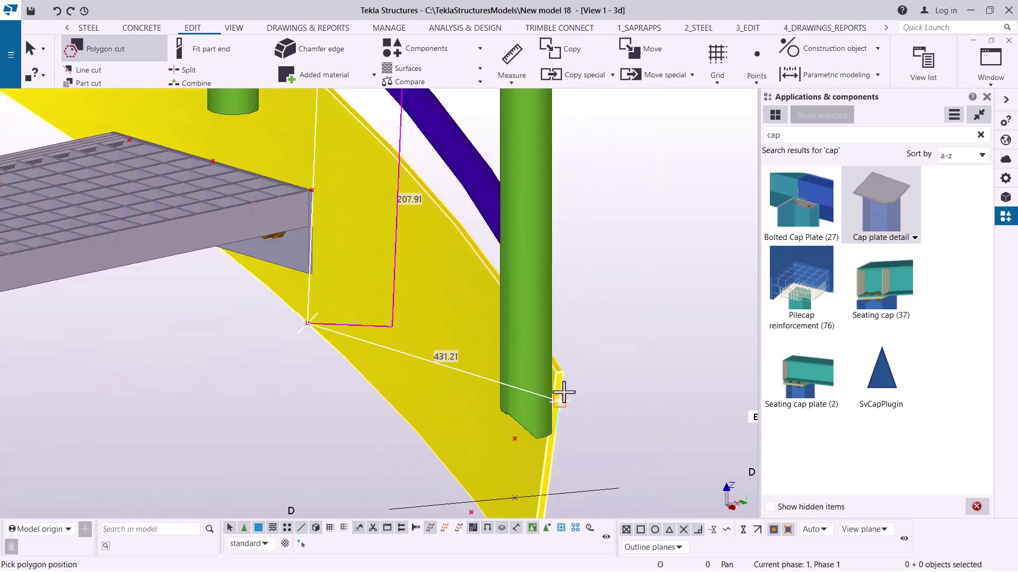
pyautogui.scroll(1, 559, 377)
pyautogui.click(550, 347)
pyautogui.scroll(-4, 554, 349)
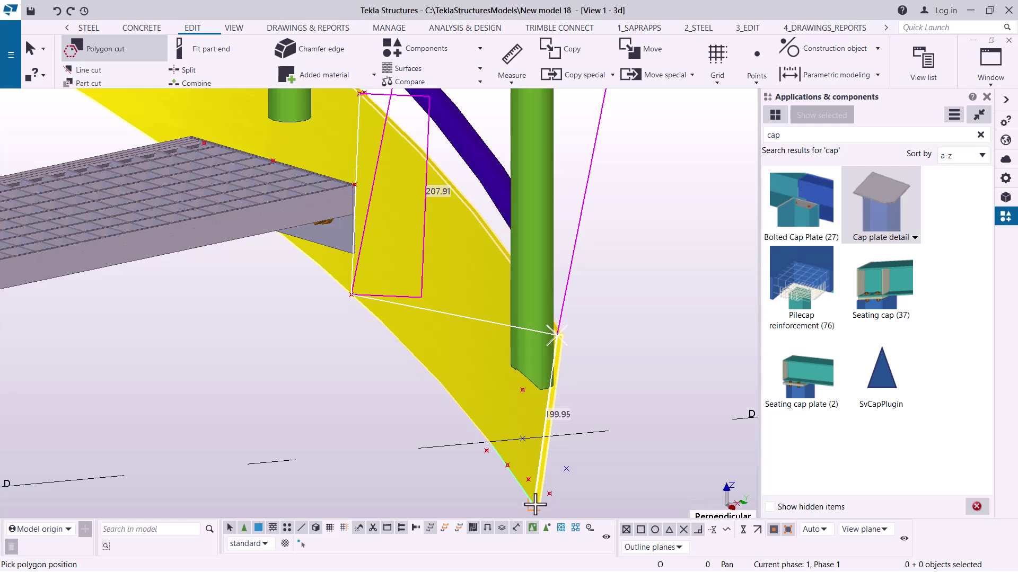
pyautogui.click(492, 422)
pyautogui.click(353, 295)
pyautogui.scroll(-3, 392, 430)
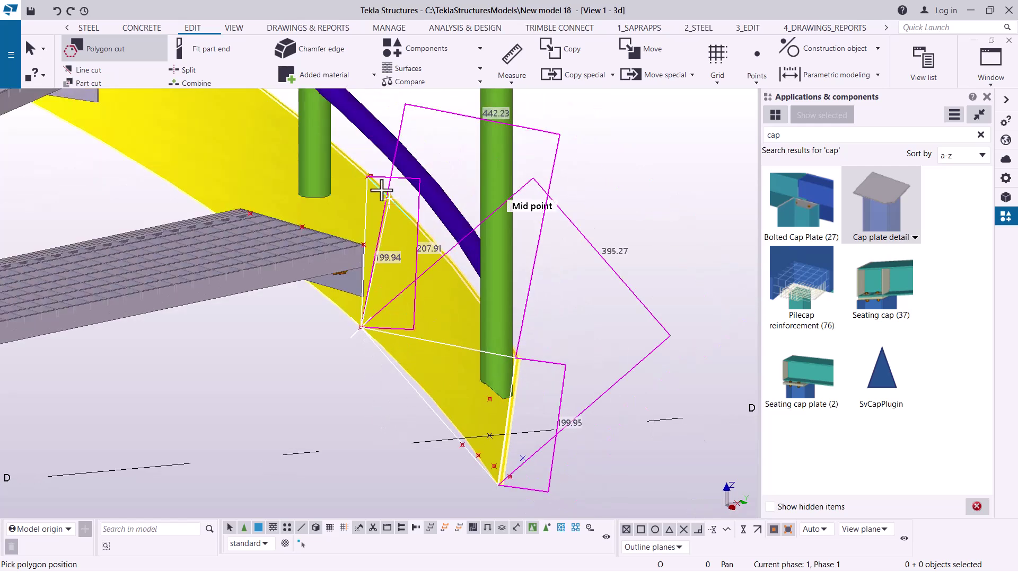
pyautogui.scroll(9, 373, 185)
pyautogui.scroll(2, 365, 190)
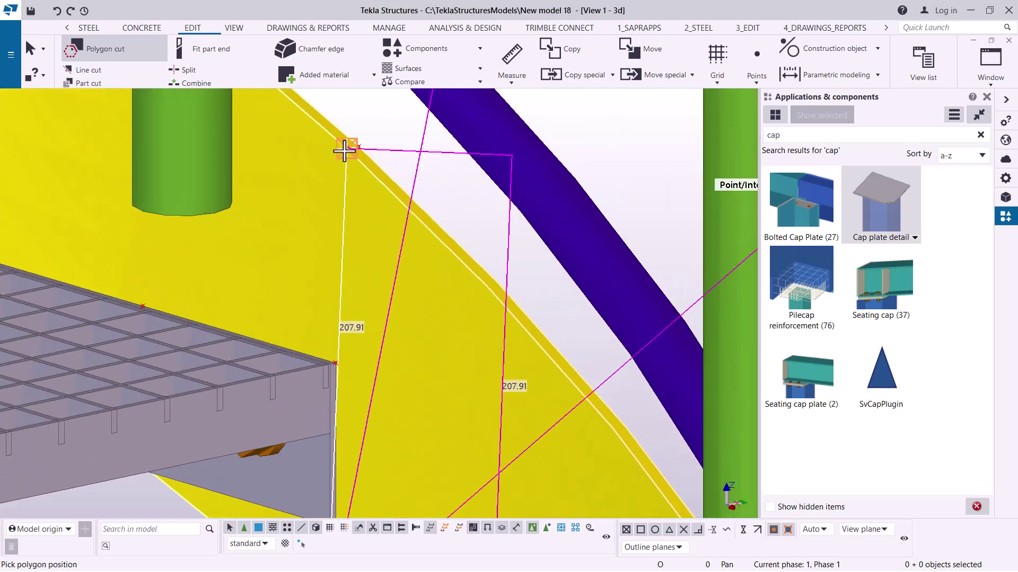
pyautogui.click(345, 149)
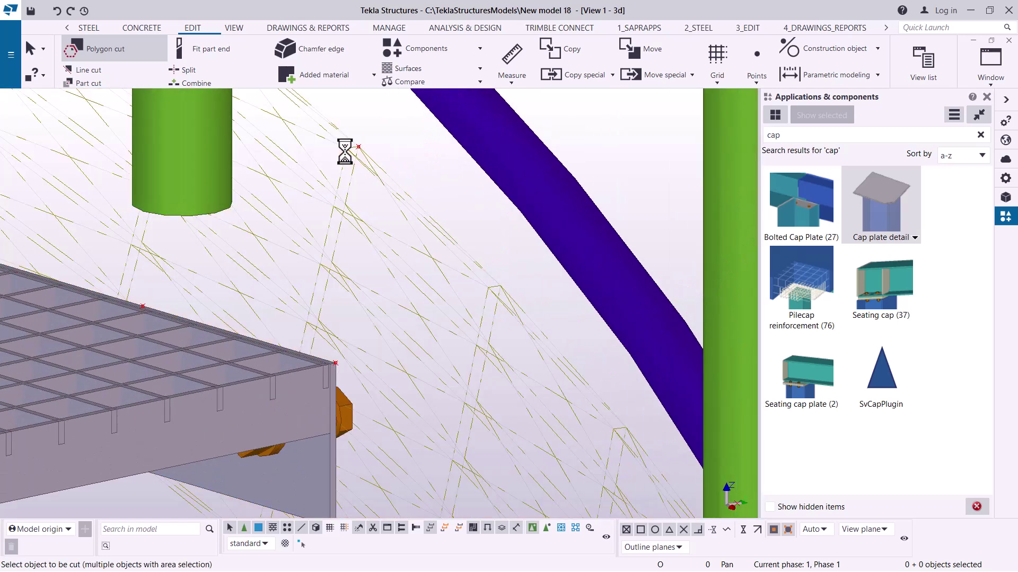
# End the polygon cut command and undo the polygon cut on the stringer.
pyautogui.scroll(-2, 381, 303)
pyautogui.rightClick(405, 160)
pyautogui.click(432, 169)
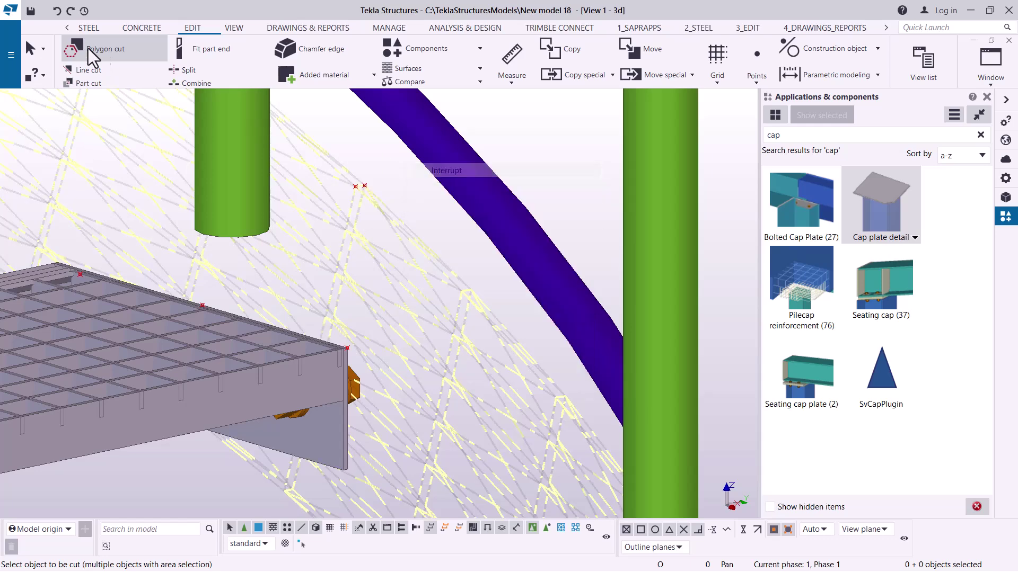
pyautogui.click(57, 10)
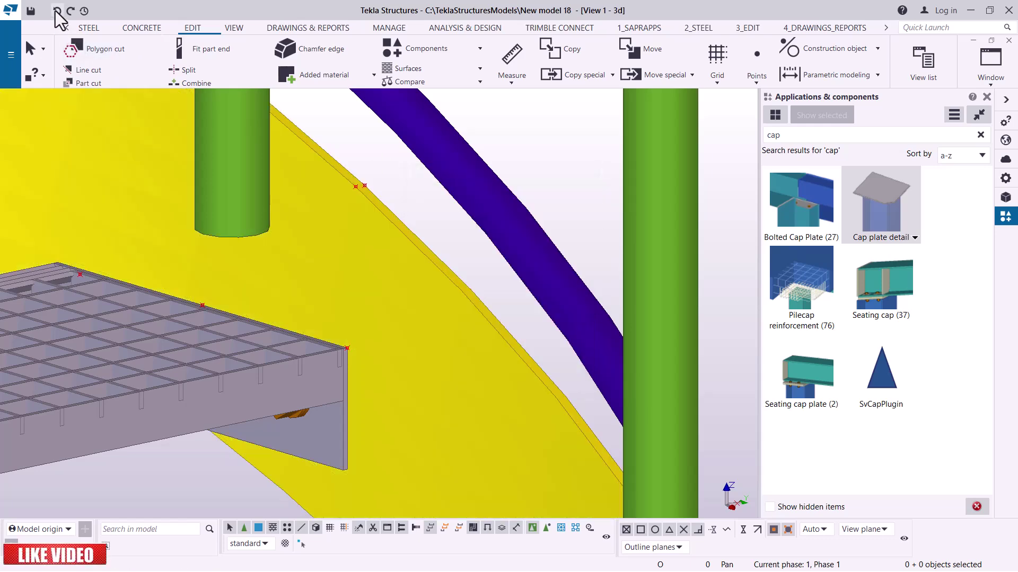
# Line-cut the stringer across its thickness between the two upper-edge points beside the lowest tread, removing the lower end, and end the command.
pyautogui.scroll(-3, 438, 273)
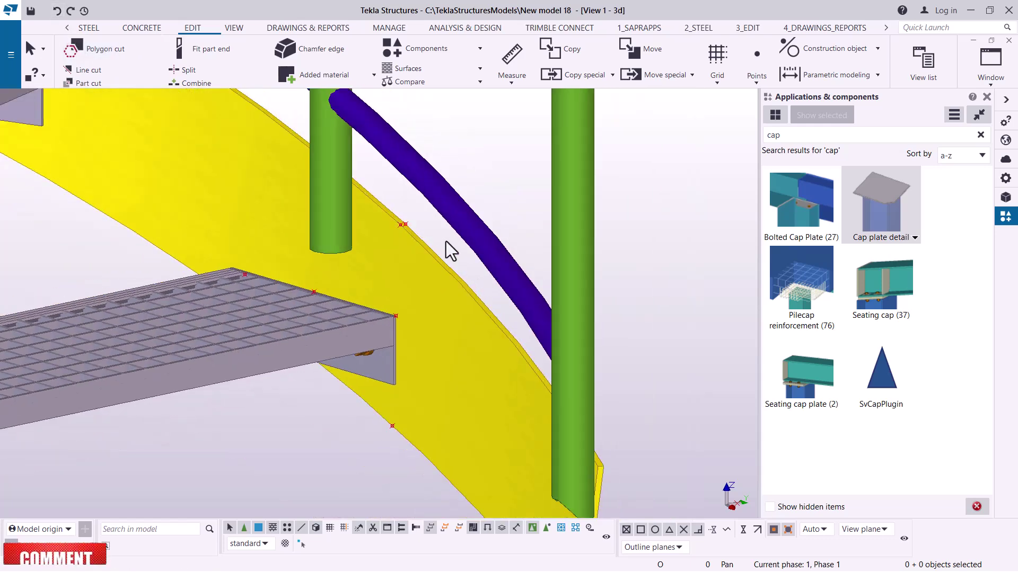
pyautogui.scroll(-2, 475, 298)
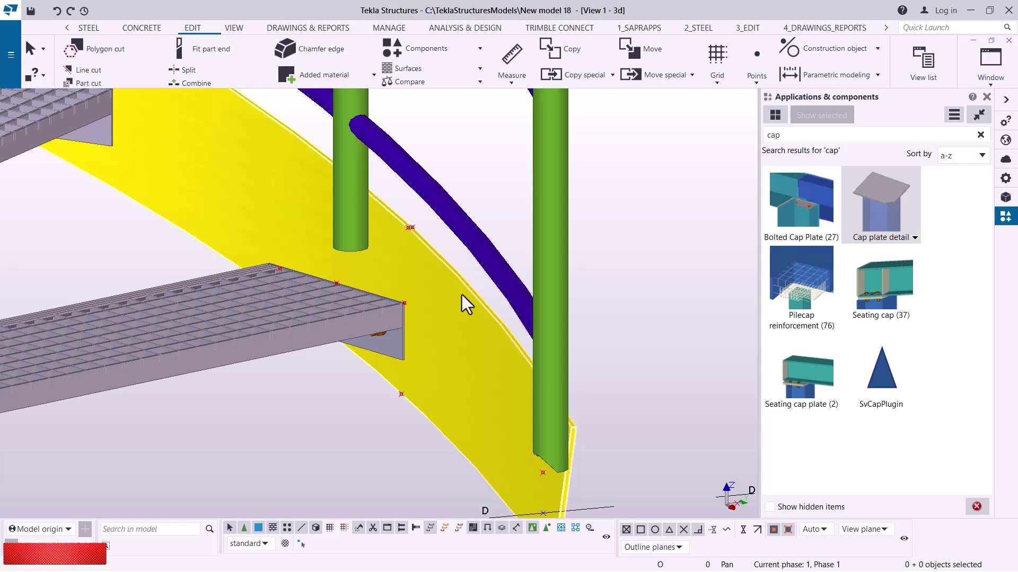
pyautogui.scroll(-1, 375, 253)
pyautogui.scroll(-1, 375, 253)
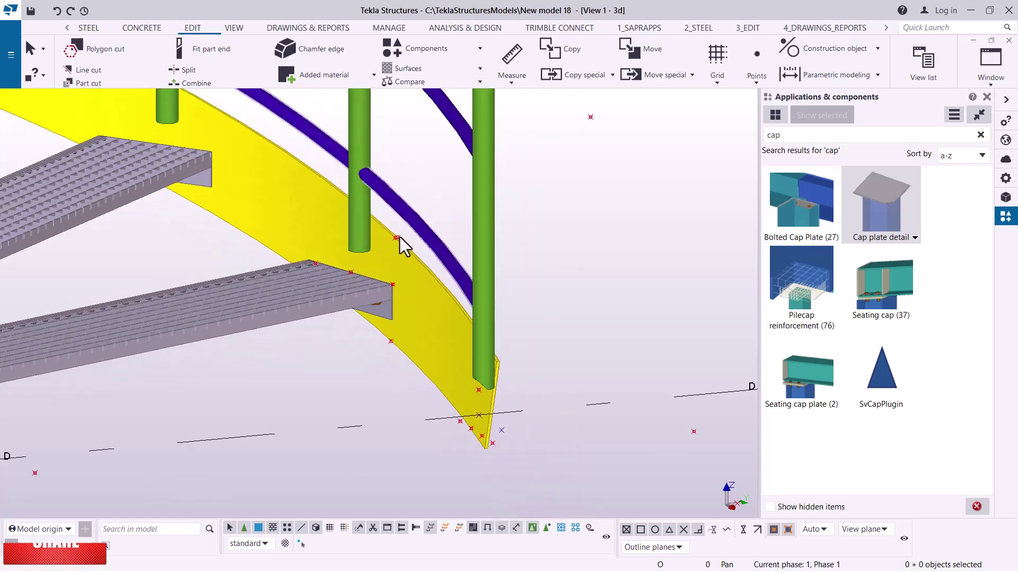
pyautogui.scroll(5, 405, 233)
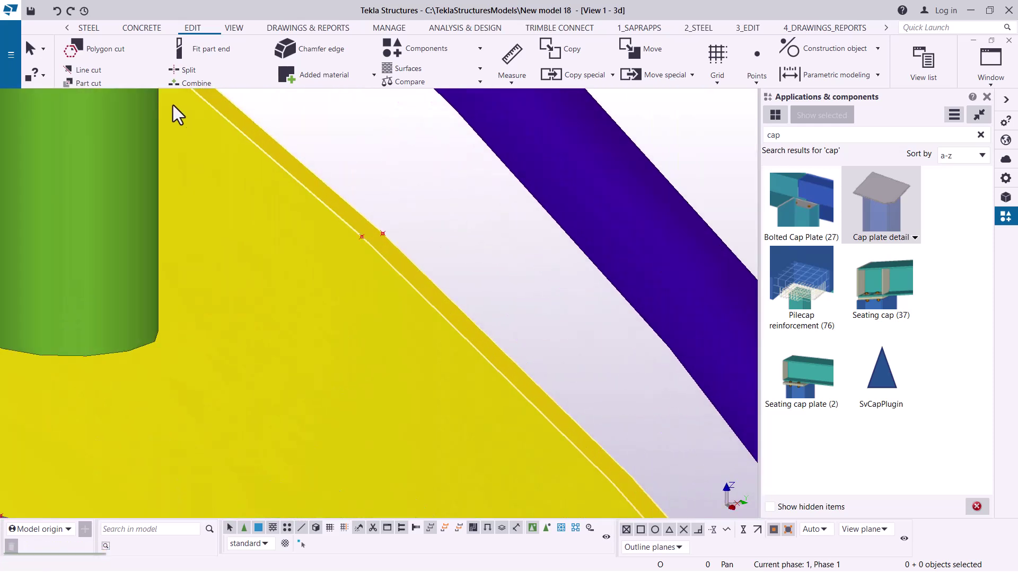
pyautogui.click(95, 71)
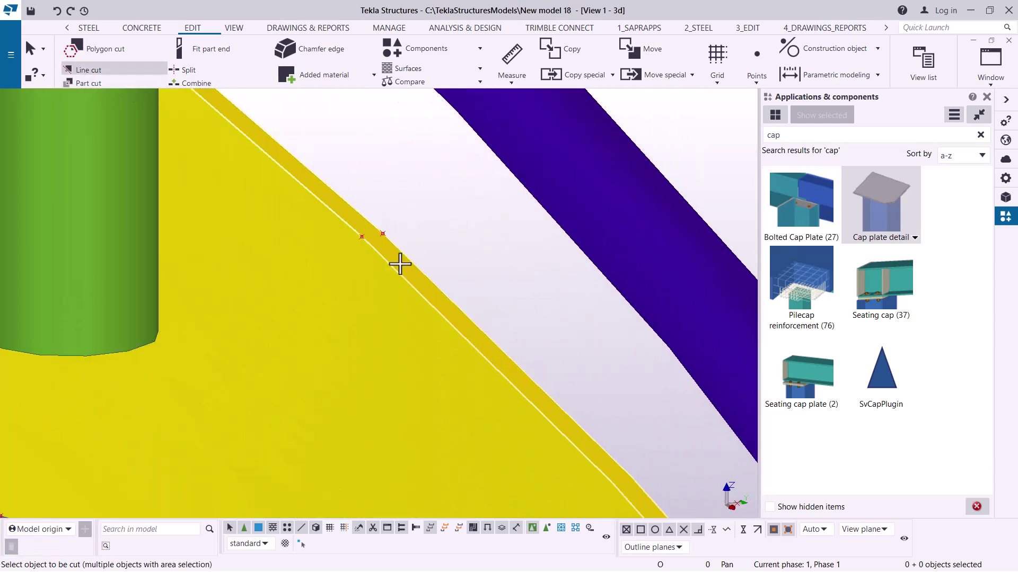
pyautogui.click(365, 240)
pyautogui.click(362, 237)
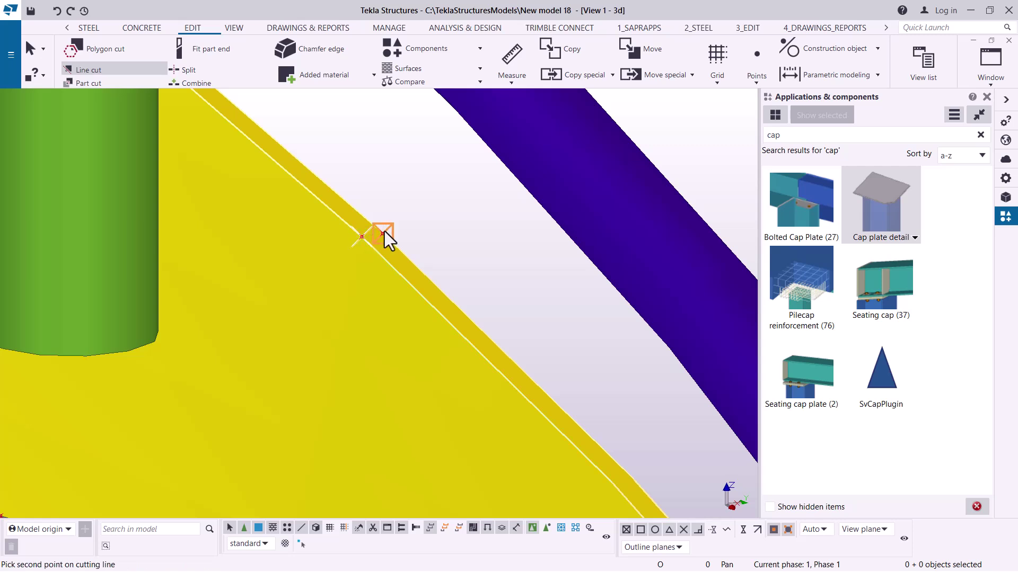
pyautogui.click(403, 266)
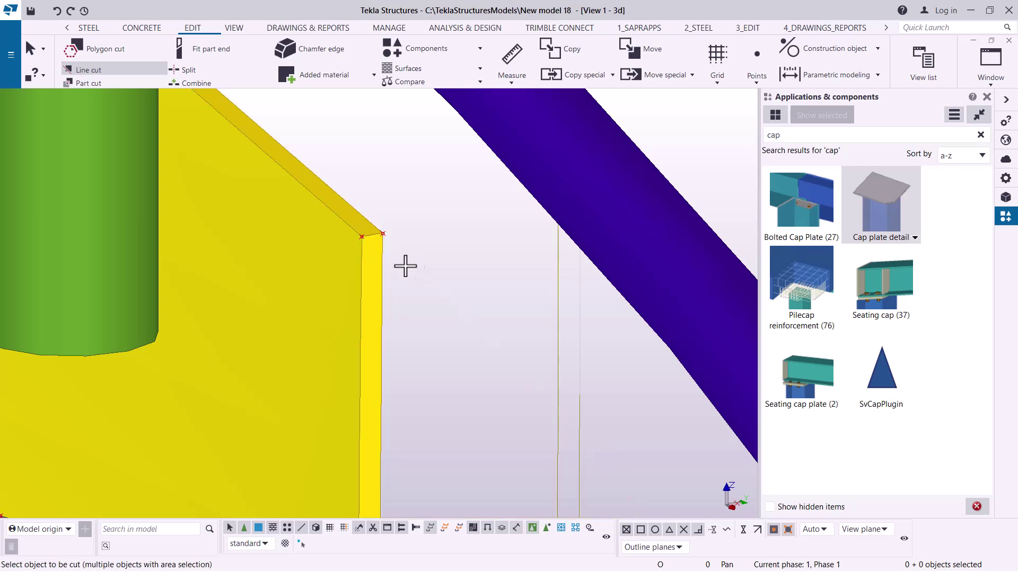
pyautogui.scroll(-5, 429, 257)
pyautogui.scroll(-10, 433, 256)
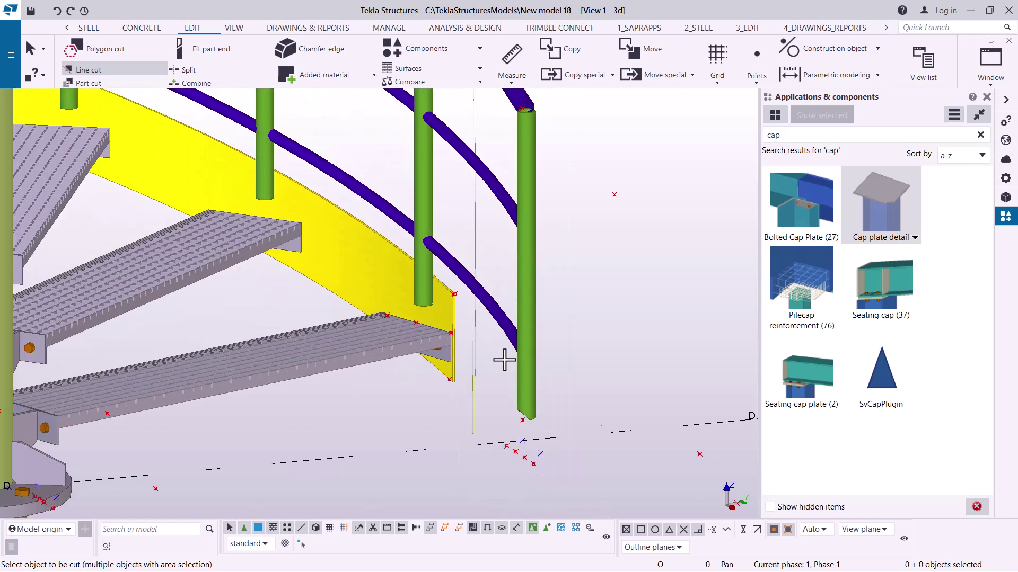
pyautogui.scroll(-1, 572, 254)
pyautogui.rightClick(577, 255)
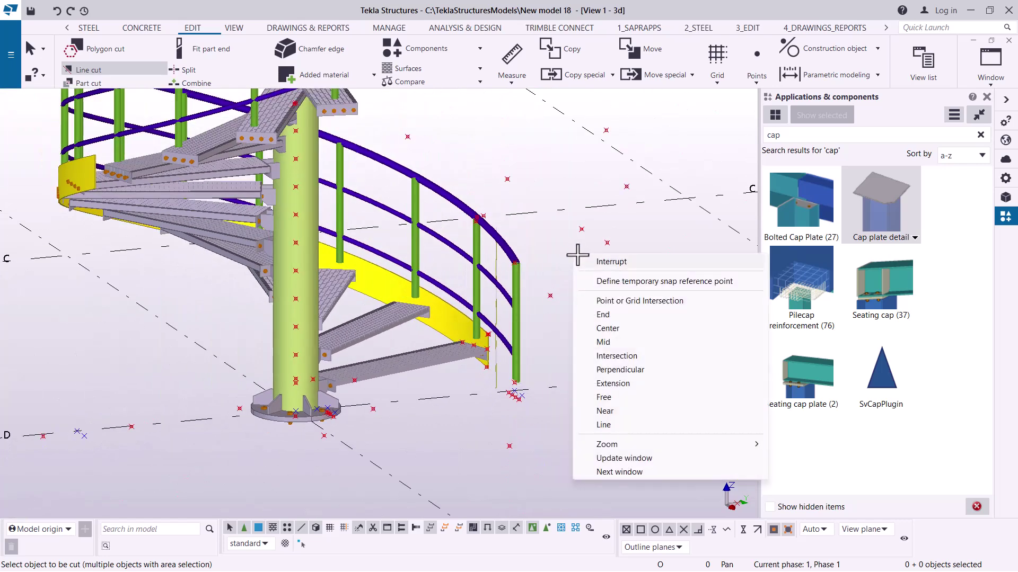
pyautogui.click(625, 262)
pyautogui.scroll(-6, 418, 328)
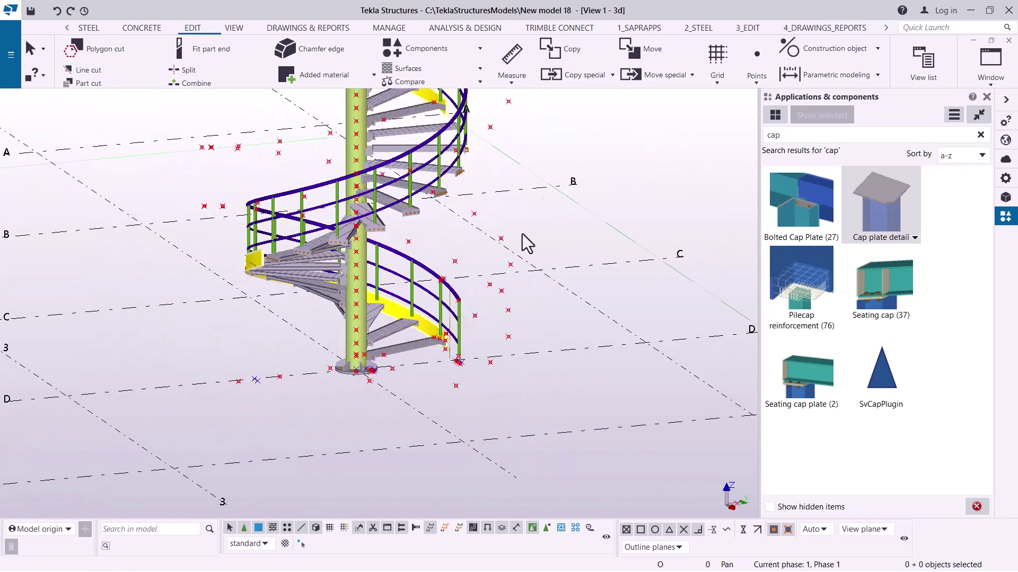
pyautogui.scroll(-2, 406, 223)
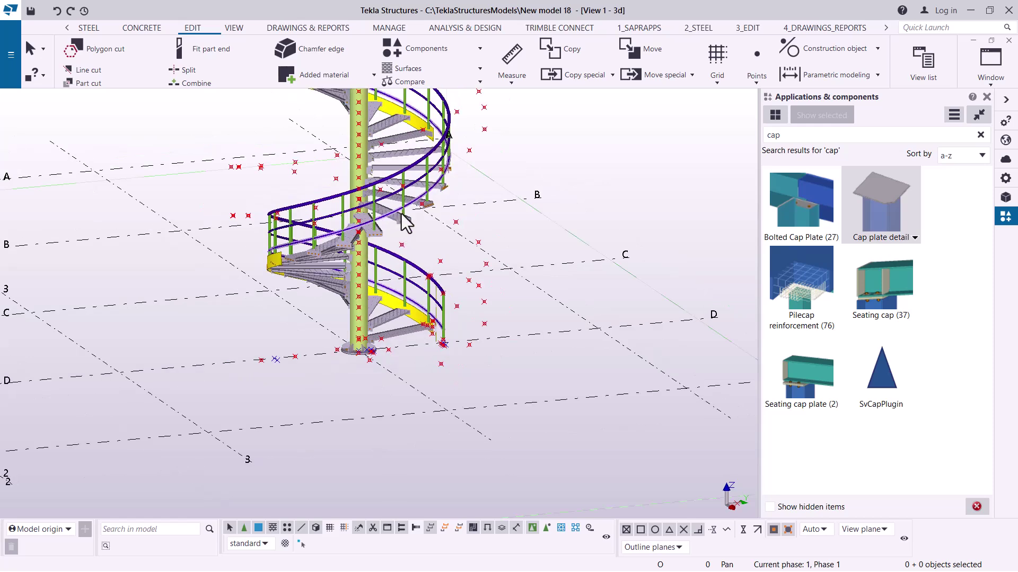
# Undo the last line cut on the stringer.
pyautogui.scroll(5, 432, 125)
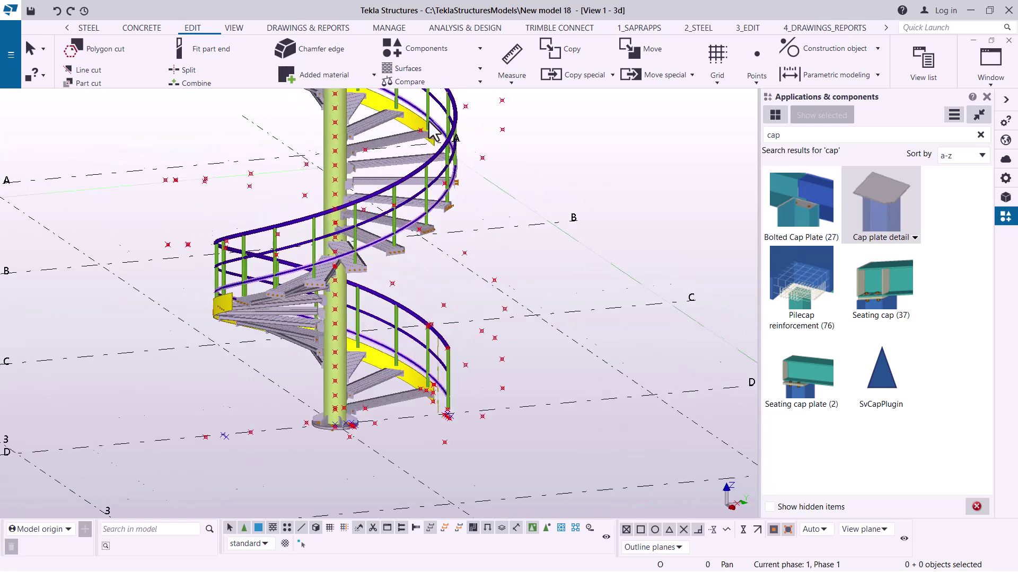
pyautogui.click(58, 11)
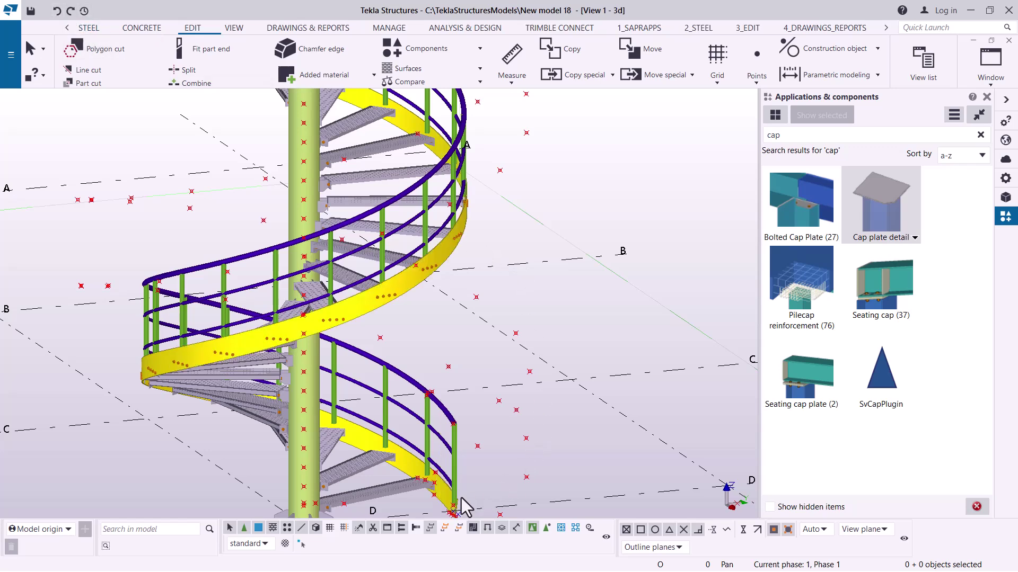
# Delete the lowest railing post at the end of the handrail, beyond the lowest tread.
pyautogui.scroll(5, 461, 496)
pyautogui.click(449, 444)
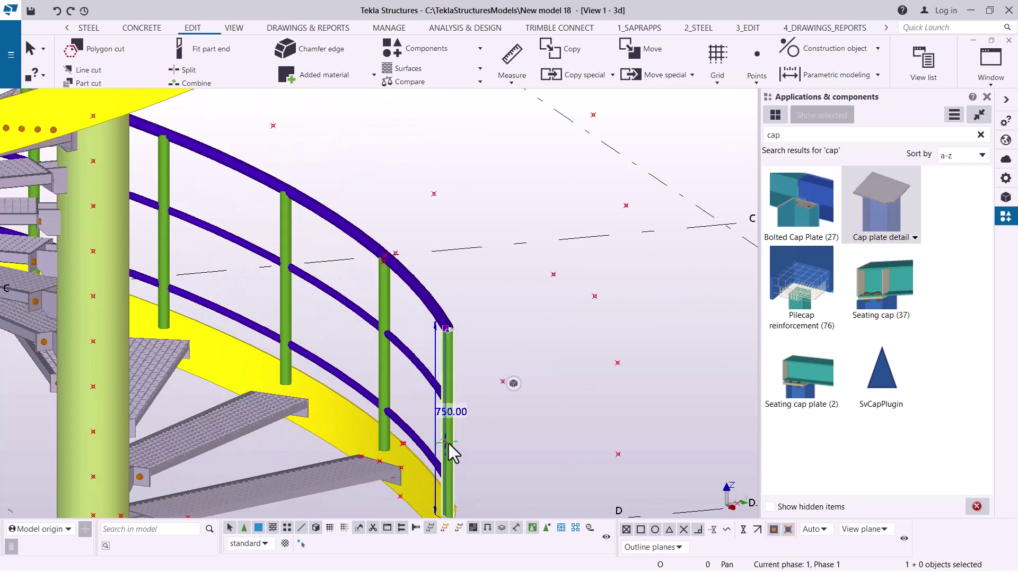
pyautogui.press('Delete')
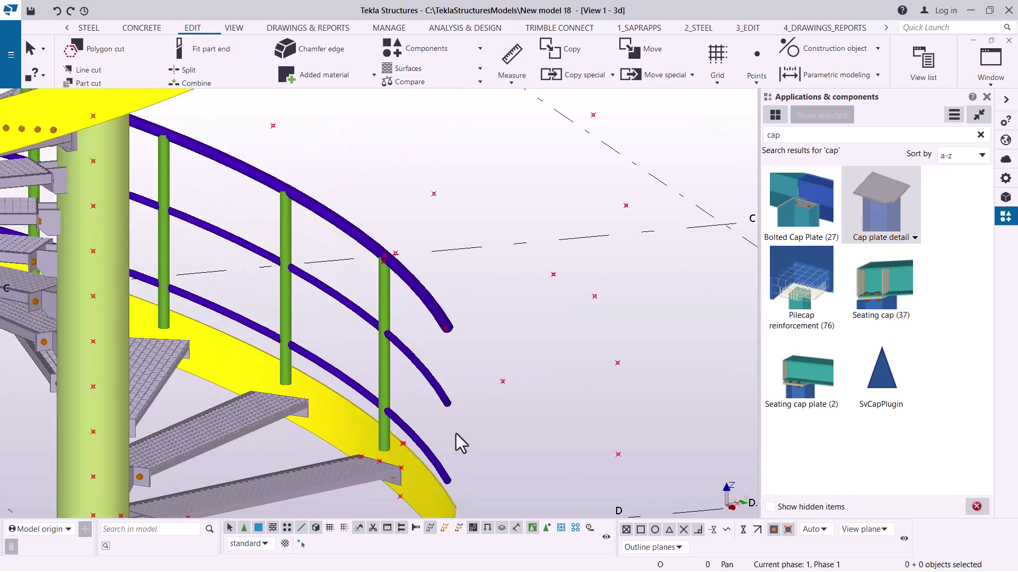
pyautogui.scroll(-6, 424, 300)
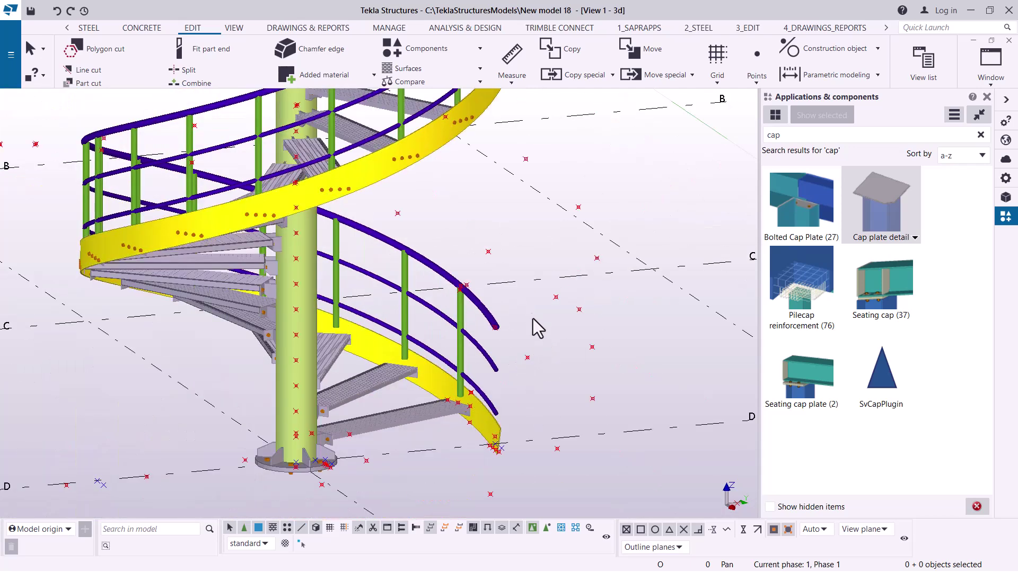
pyautogui.scroll(-2, 489, 365)
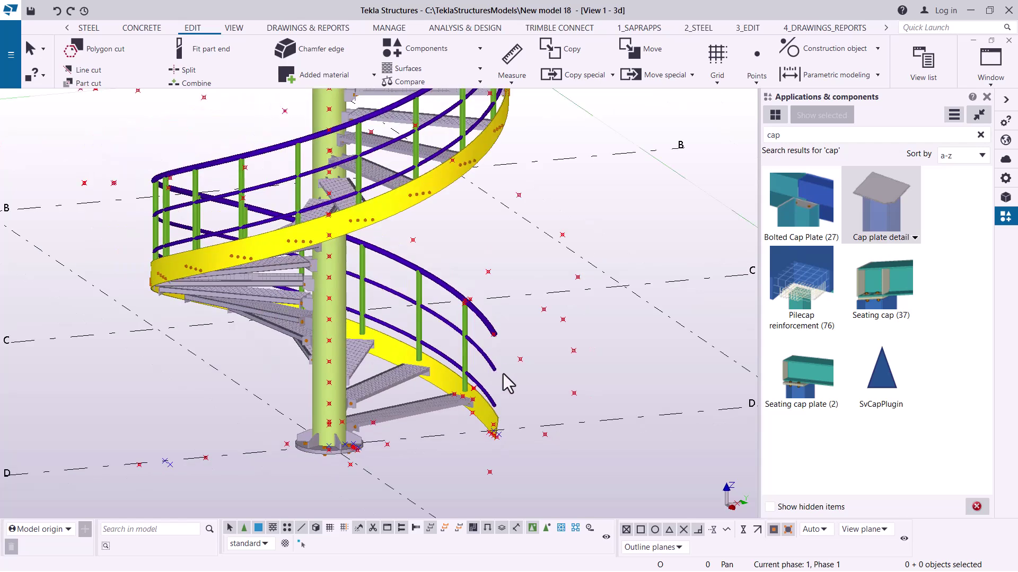
pyautogui.scroll(-2, 479, 366)
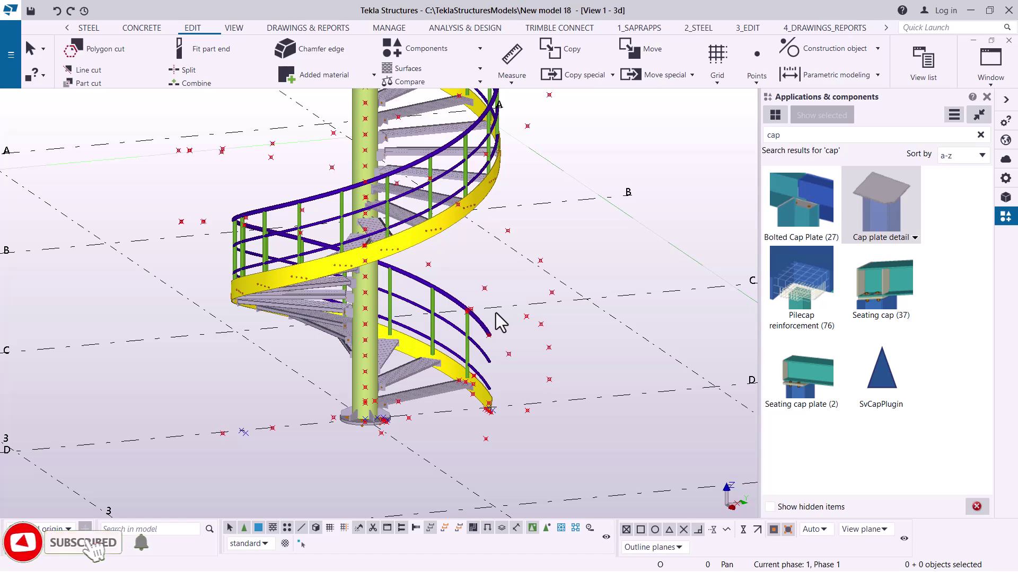
# Turn off the visibility of points in the 3d view's display settings and apply the change.
pyautogui.doubleClick(539, 187)
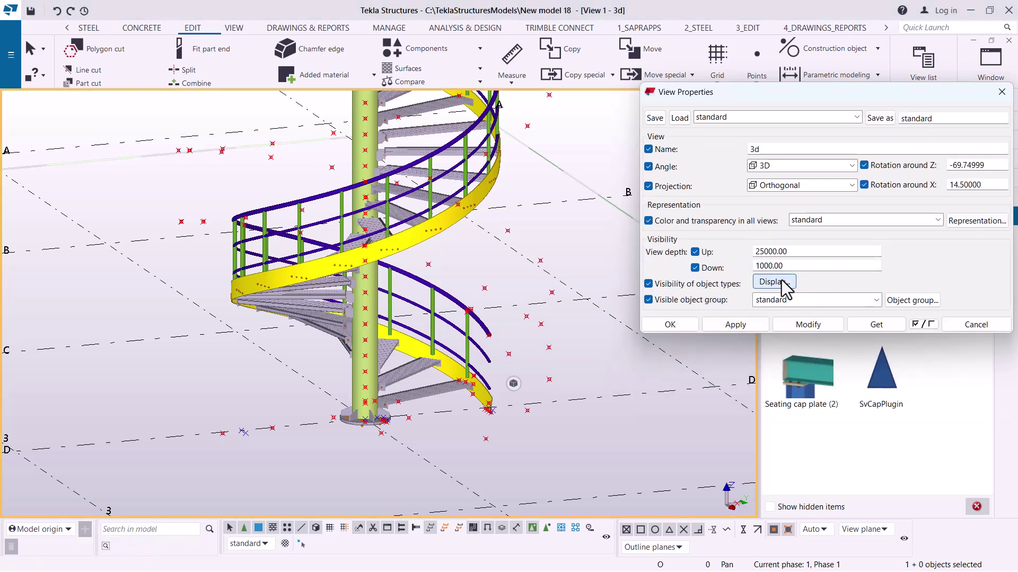
pyautogui.click(779, 282)
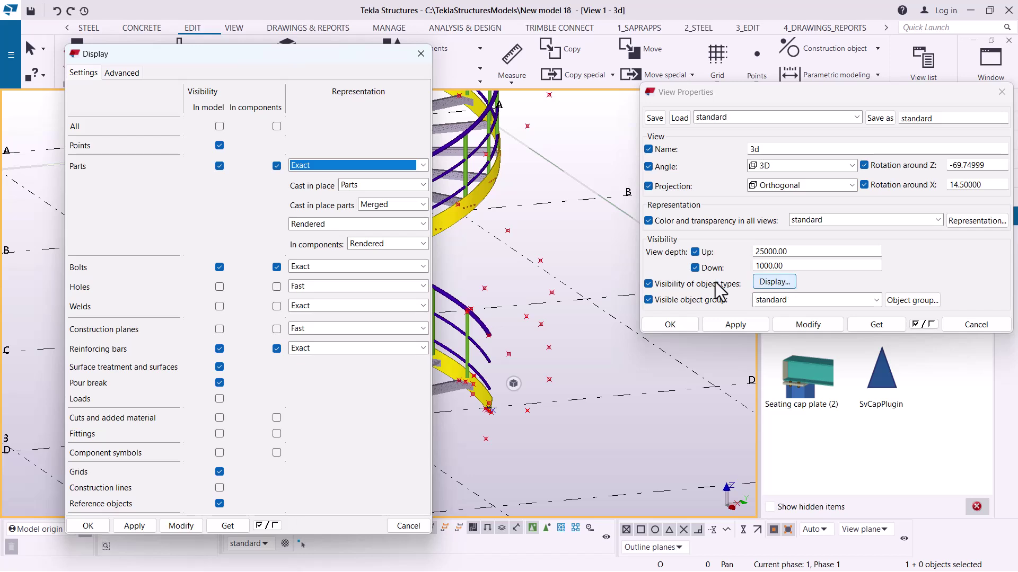
pyautogui.click(221, 147)
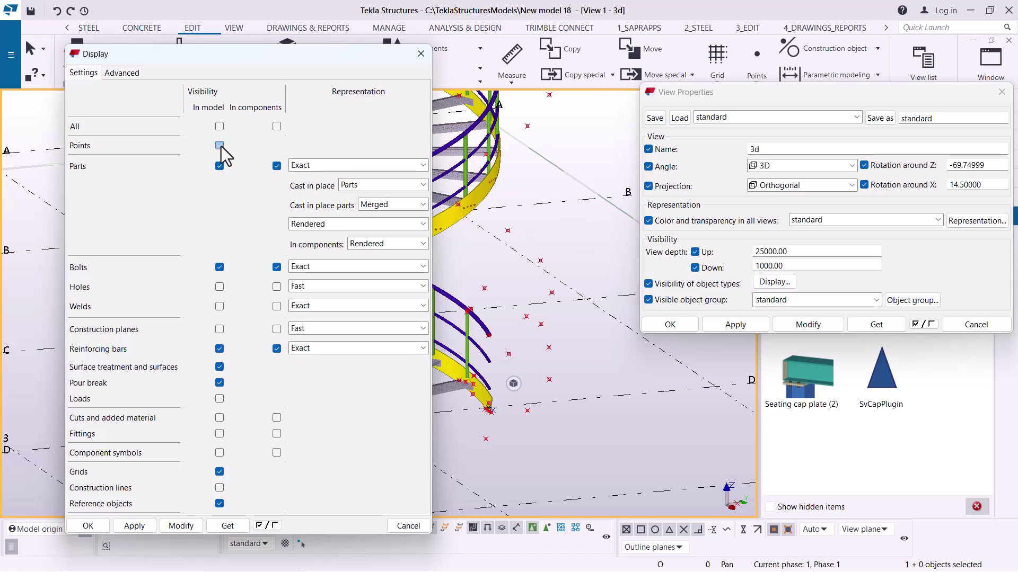
pyautogui.click(181, 526)
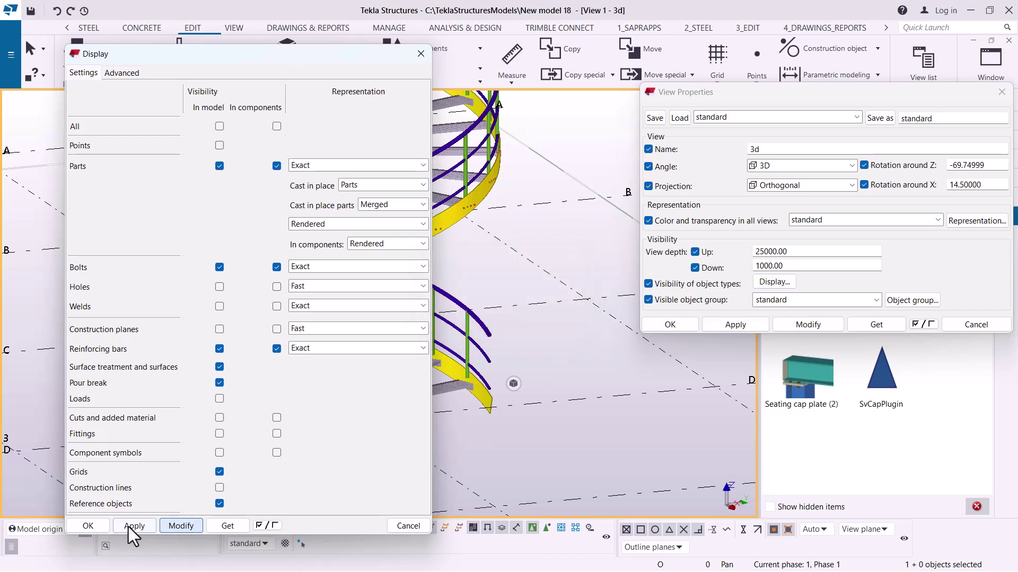
pyautogui.click(88, 525)
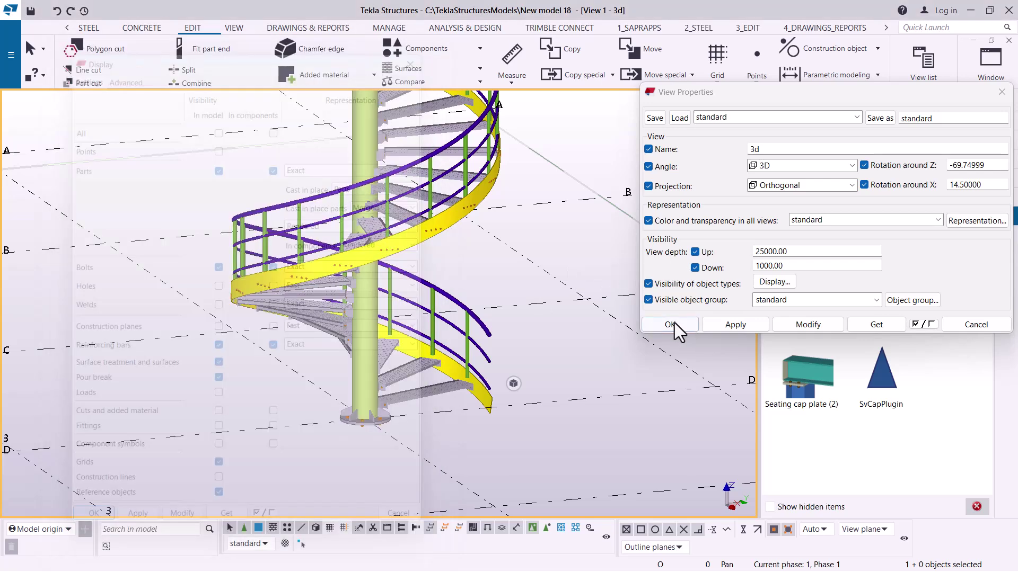
# Turn off grid visibility in the 3d view's display settings, apply it, and close the view properties and contextual toolbar.
pyautogui.click(775, 284)
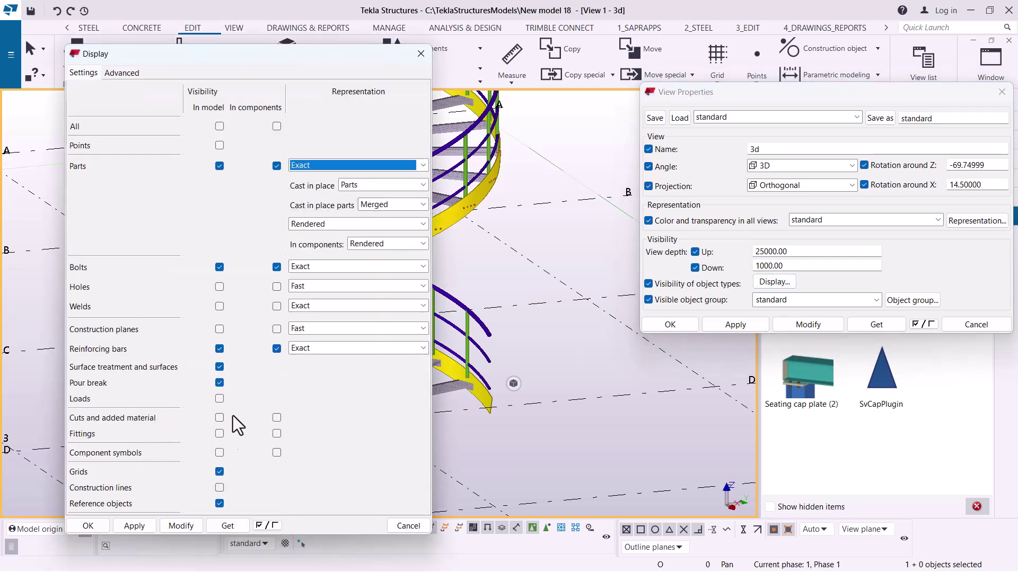
pyautogui.click(219, 472)
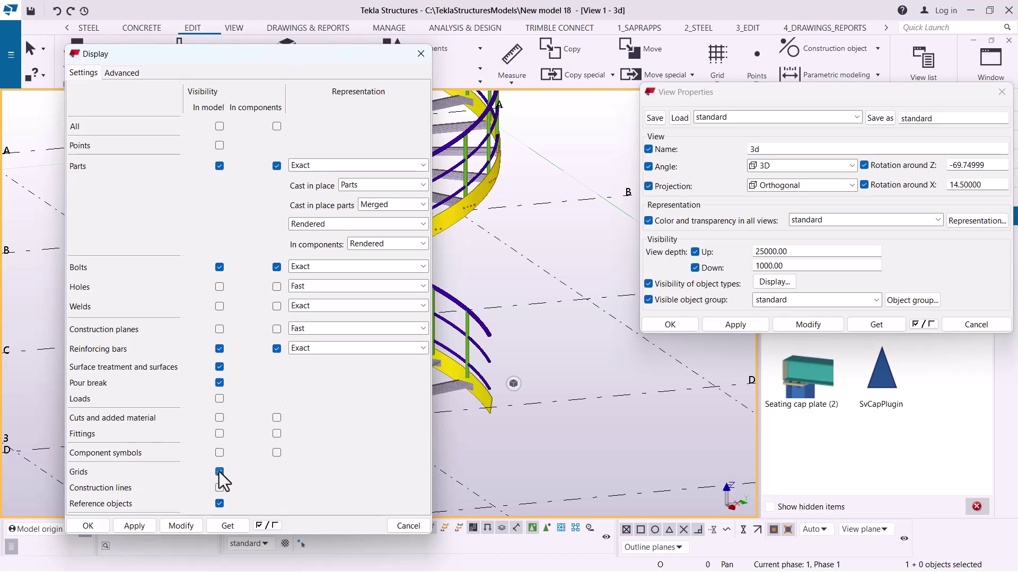
pyautogui.click(139, 527)
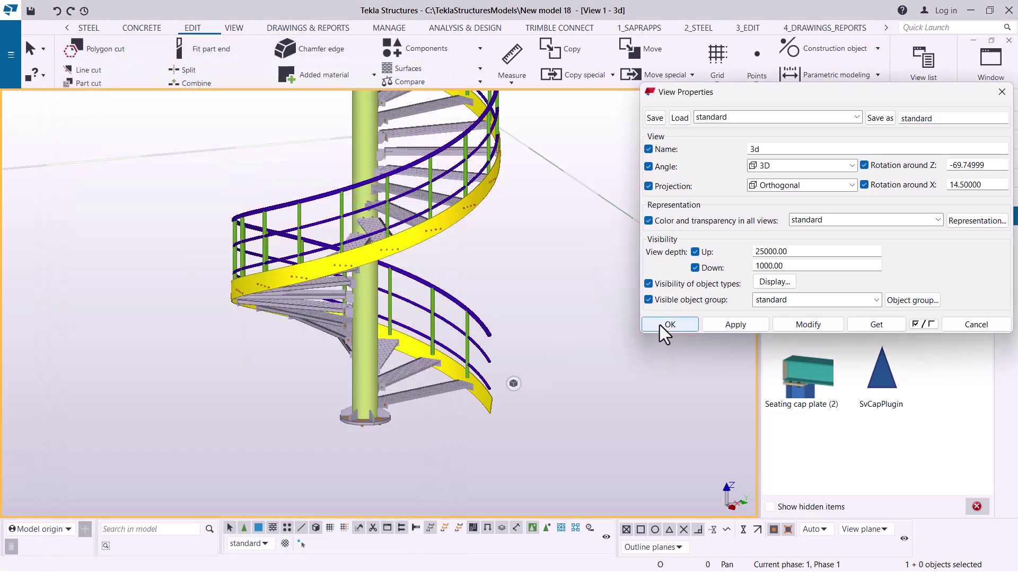
pyautogui.click(659, 325)
pyautogui.moveTo(518, 387)
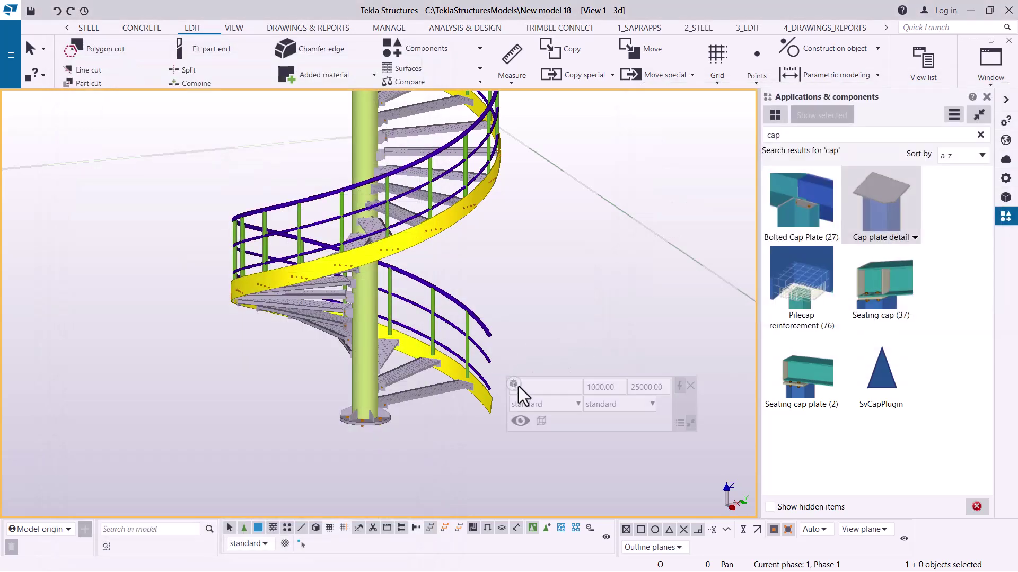
pyautogui.click(691, 386)
# Collapse the components pane and examine the lower flight's rail ends extending past the last remaining post.
pyautogui.click(1006, 100)
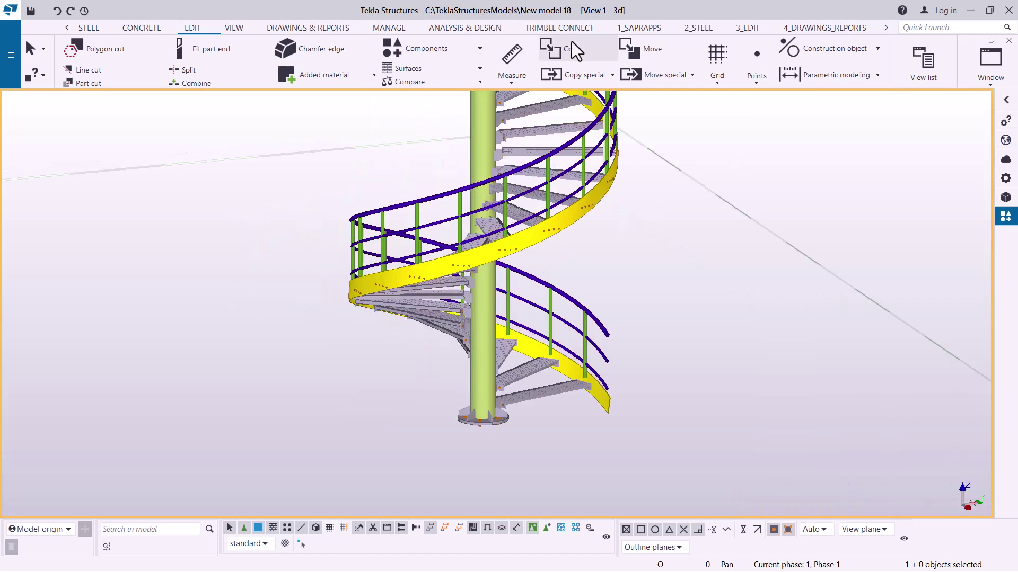
pyautogui.click(234, 29)
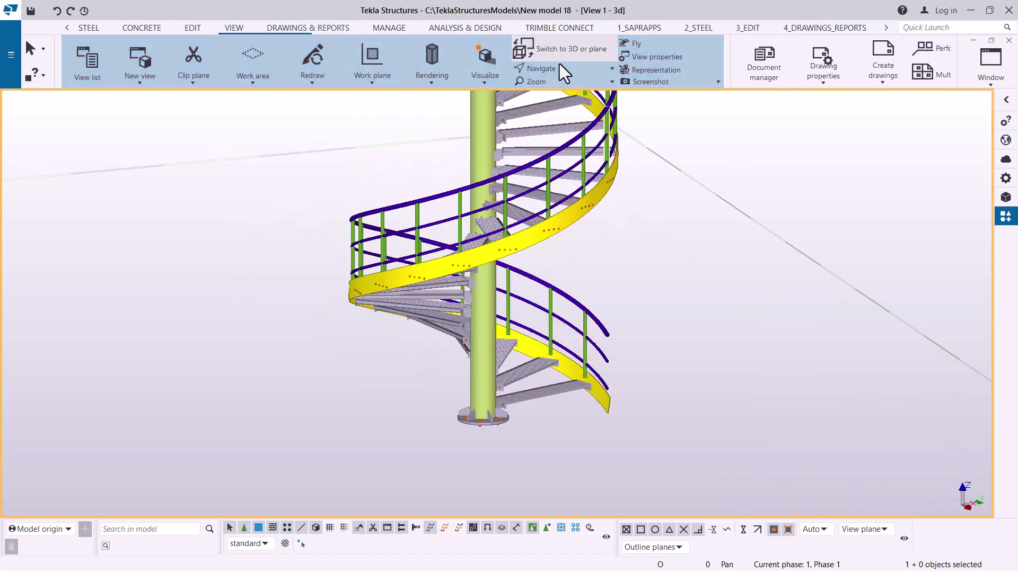
pyautogui.click(553, 69)
pyautogui.click(538, 138)
pyautogui.moveTo(544, 309); pyautogui.dragTo(321, 321)
pyautogui.scroll(8, 472, 256)
pyautogui.scroll(-10, 465, 164)
pyautogui.keyDown('ctrl'); pyautogui.moveTo(544, 230); pyautogui.dragTo(727, 370, button='middle'); pyautogui.keyUp('ctrl')
pyautogui.scroll(6, 598, 391)
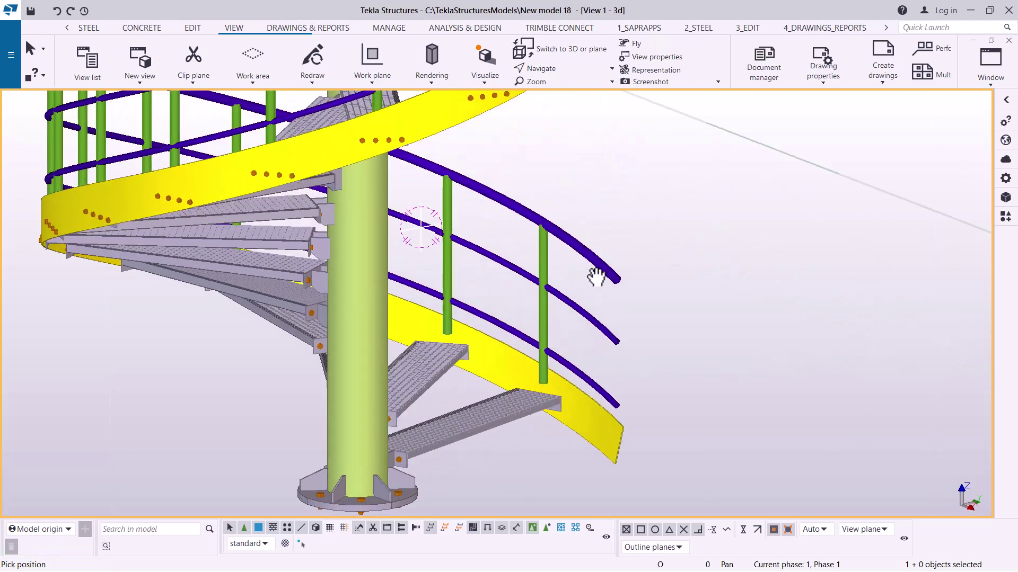
pyautogui.scroll(3, 603, 280)
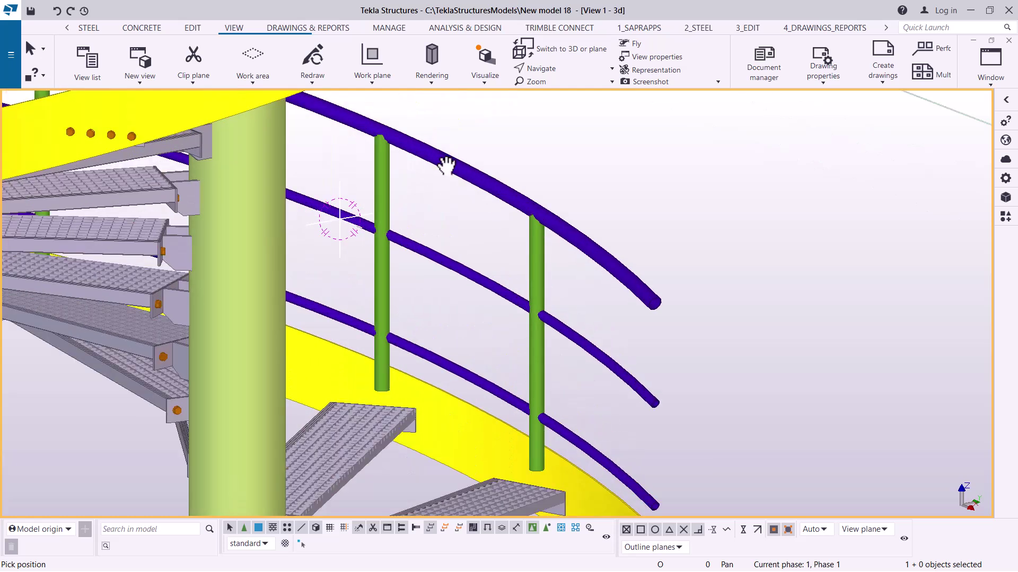
pyautogui.keyDown('ctrl'); pyautogui.moveTo(537, 349); pyautogui.dragTo(934, 223, button='middle'); pyautogui.keyUp('ctrl')
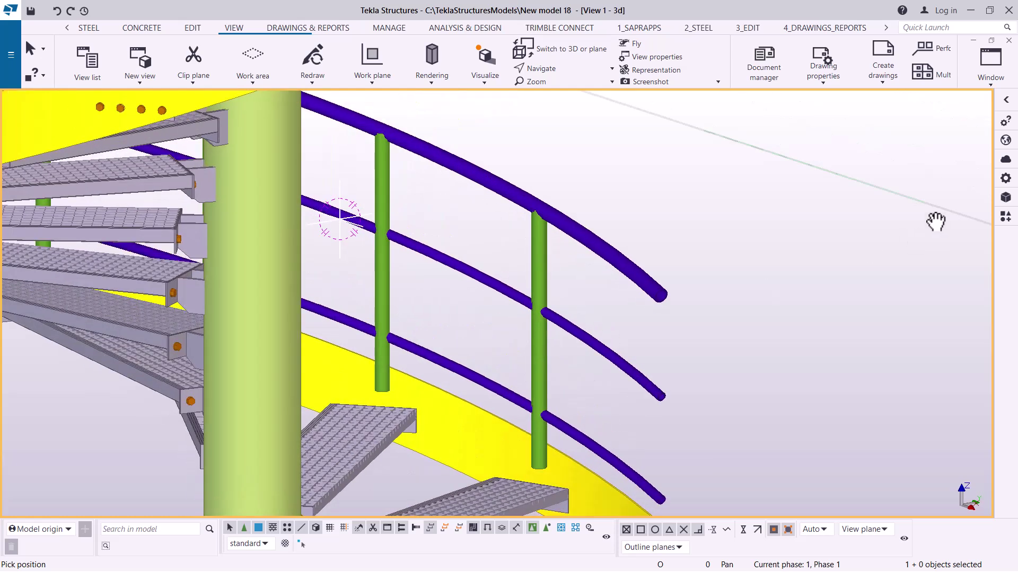
# Search the components for WELD and apply Stanchion weld (85) with the lowest post as main part and the top handrail as secondary part.
pyautogui.click(1006, 217)
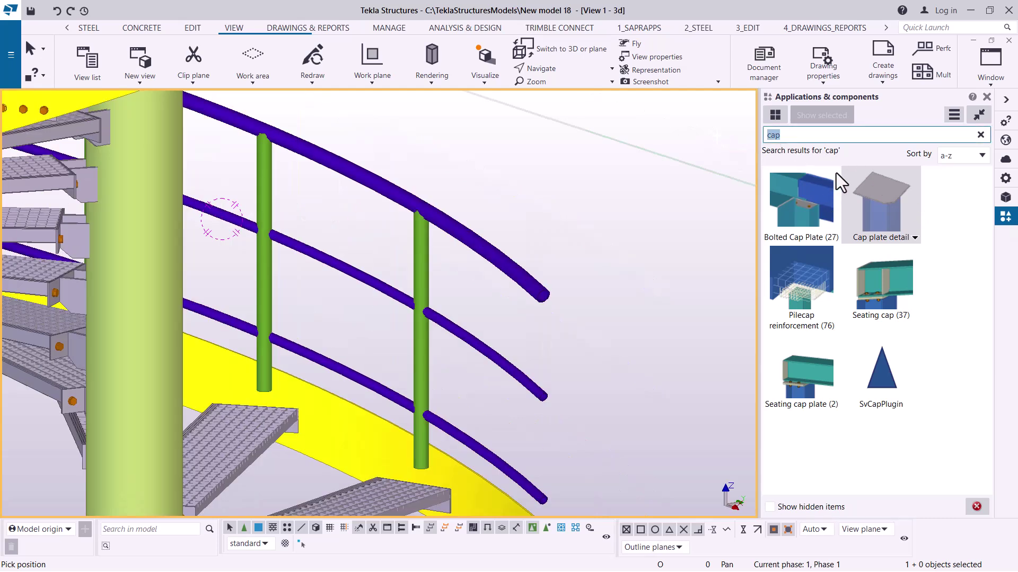
pyautogui.write('we')
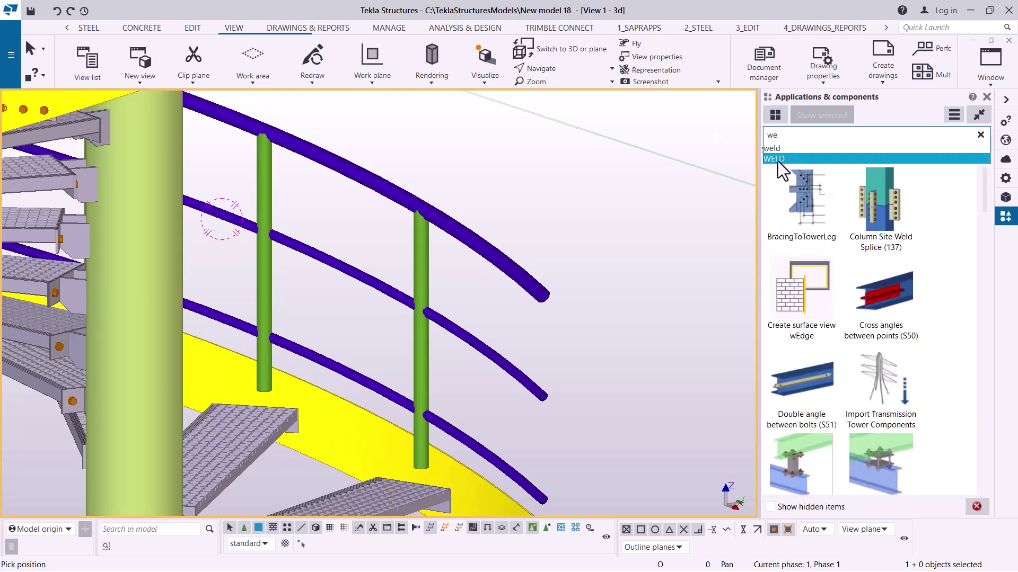
pyautogui.click(777, 160)
pyautogui.click(882, 291)
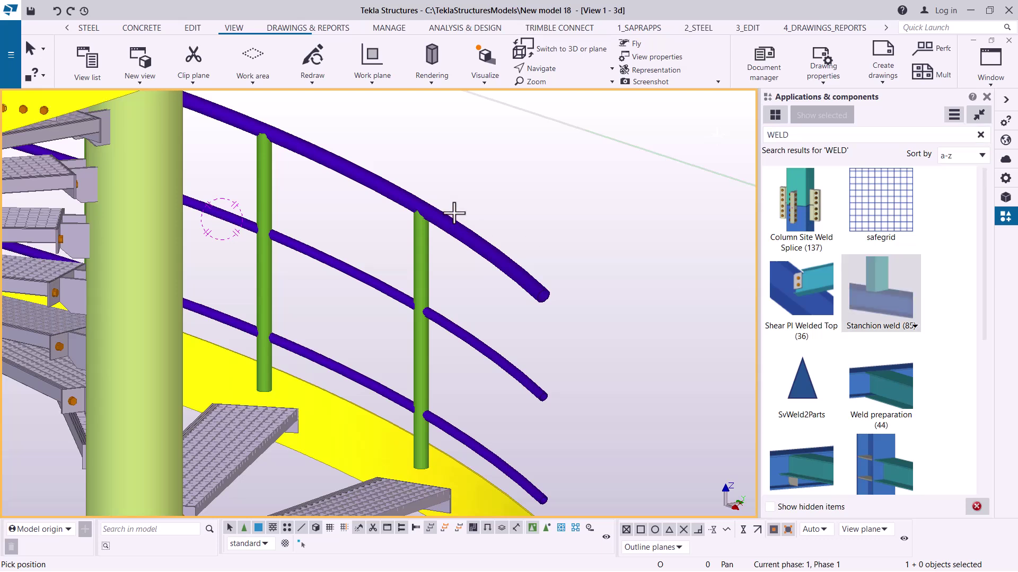
pyautogui.scroll(5, 427, 216)
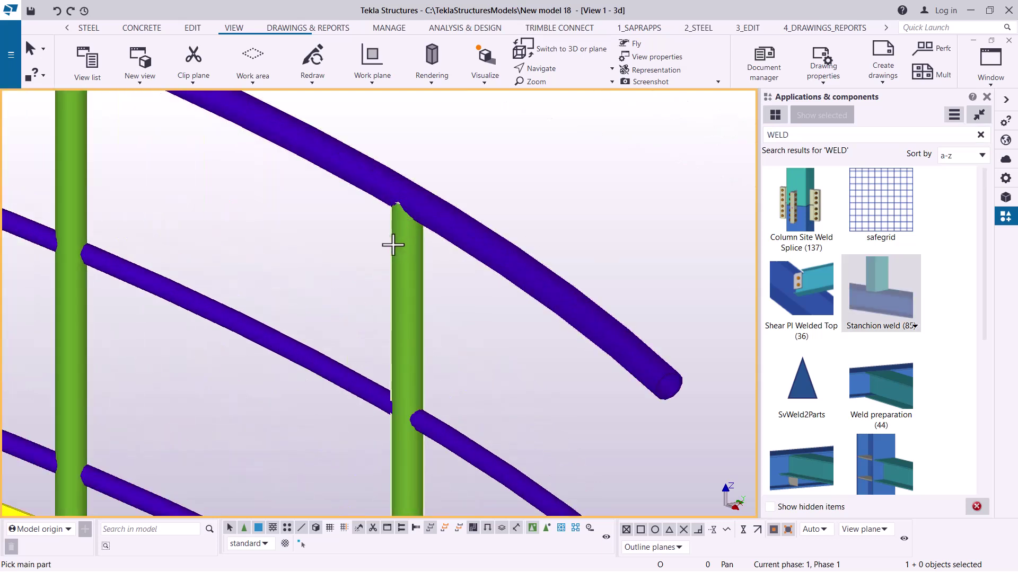
pyautogui.click(374, 177)
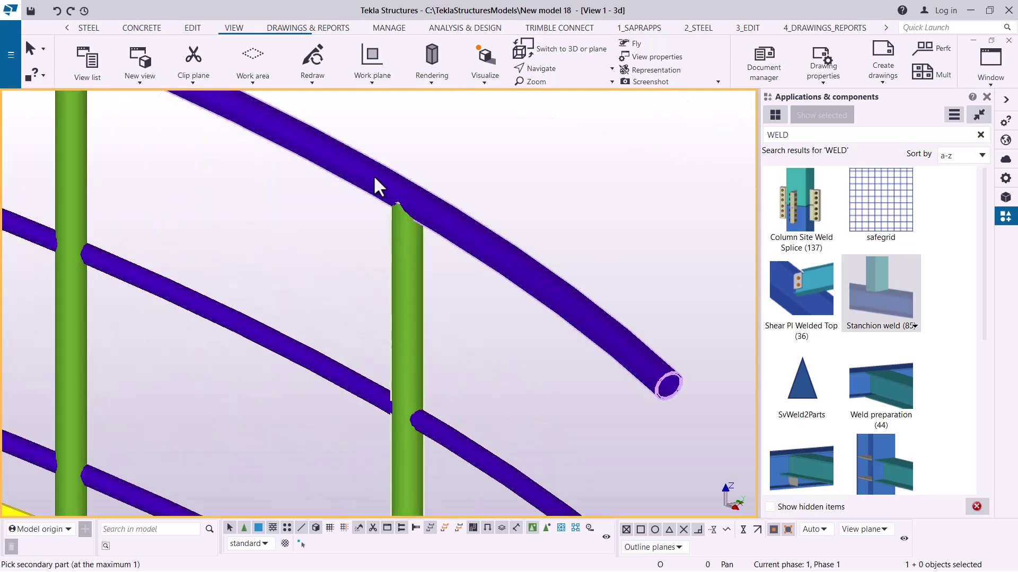
pyautogui.click(375, 178)
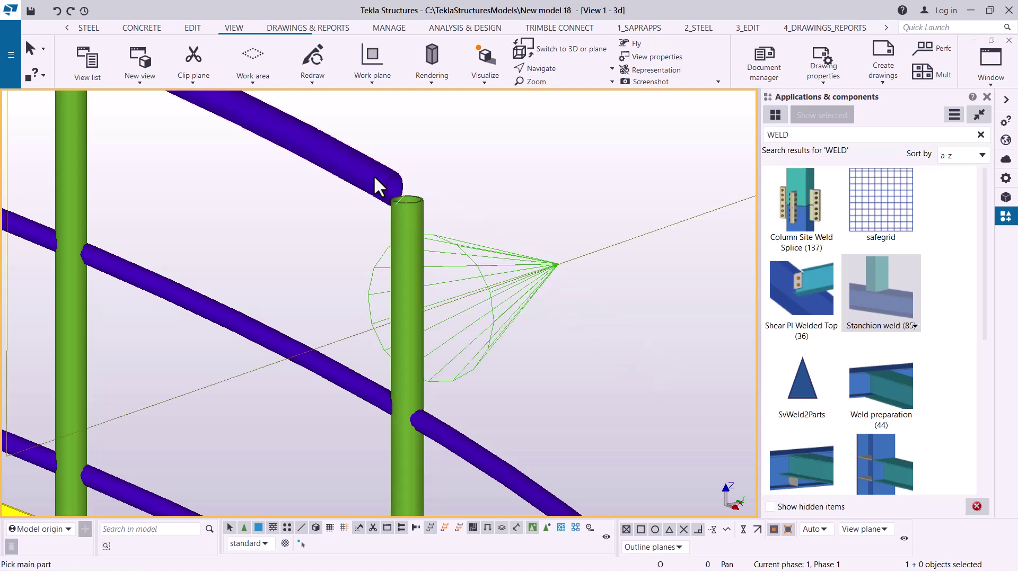
# Apply Stanchion weld (85) between the lowest post as main part and the middle rail as secondary part.
pyautogui.scroll(-5, 452, 233)
pyautogui.scroll(-4, 484, 317)
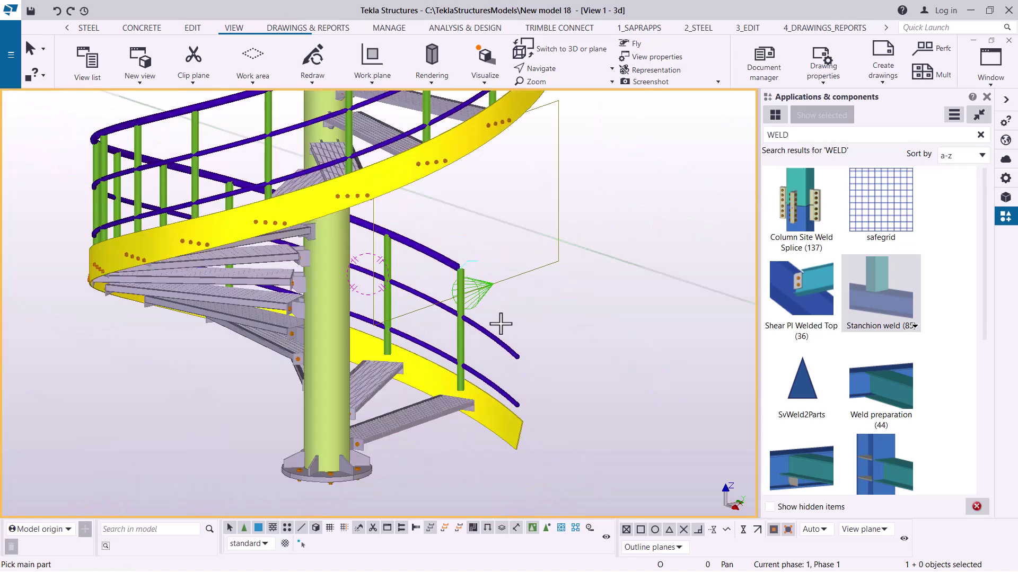
pyautogui.scroll(5, 498, 318)
pyautogui.scroll(5, 473, 319)
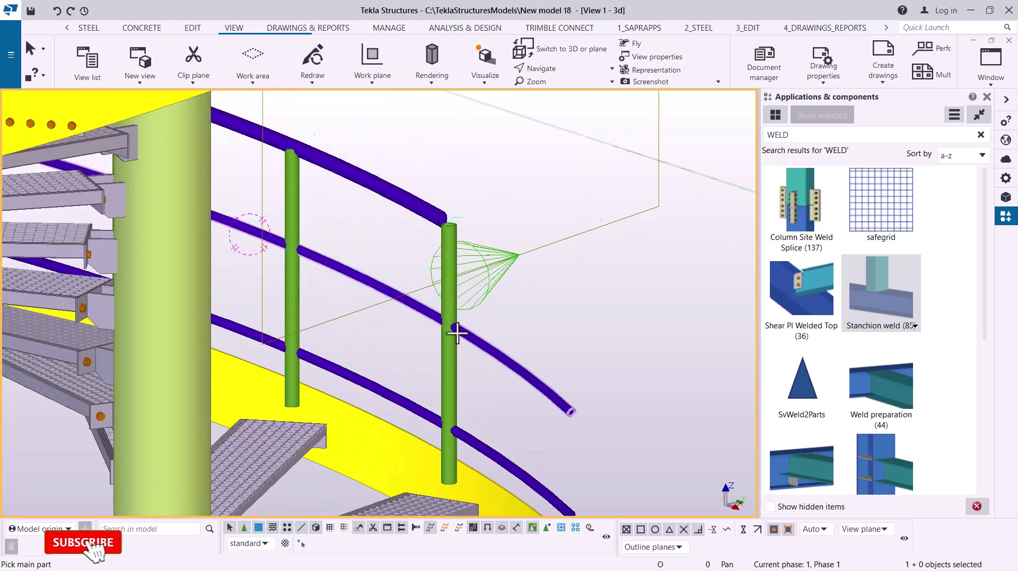
pyautogui.click(421, 306)
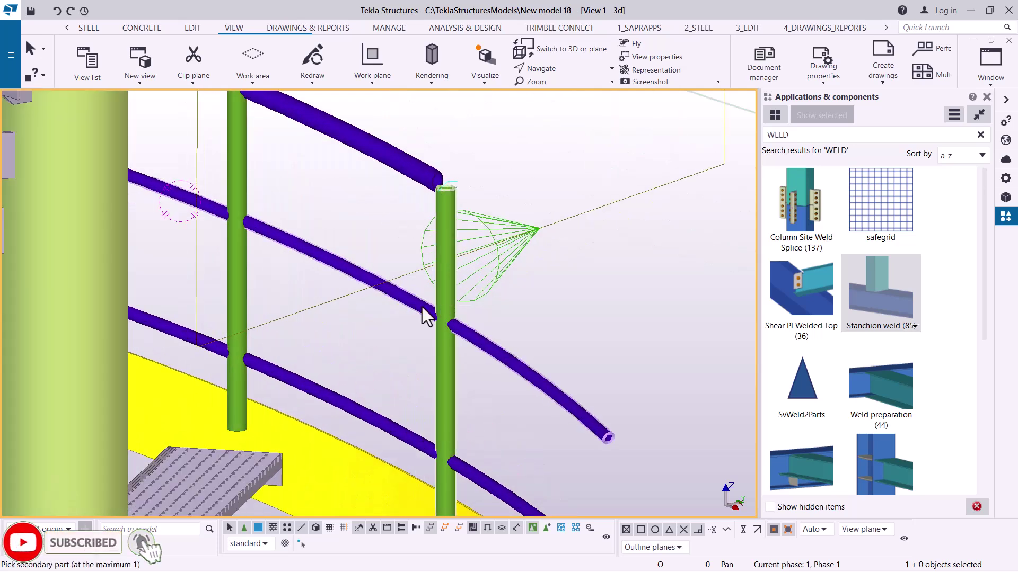
pyautogui.click(425, 317)
# Apply Stanchion weld (85) between the lowest post as main part and the bottom rail as secondary part.
pyautogui.scroll(-3, 465, 304)
pyautogui.scroll(3, 447, 391)
pyautogui.click(414, 387)
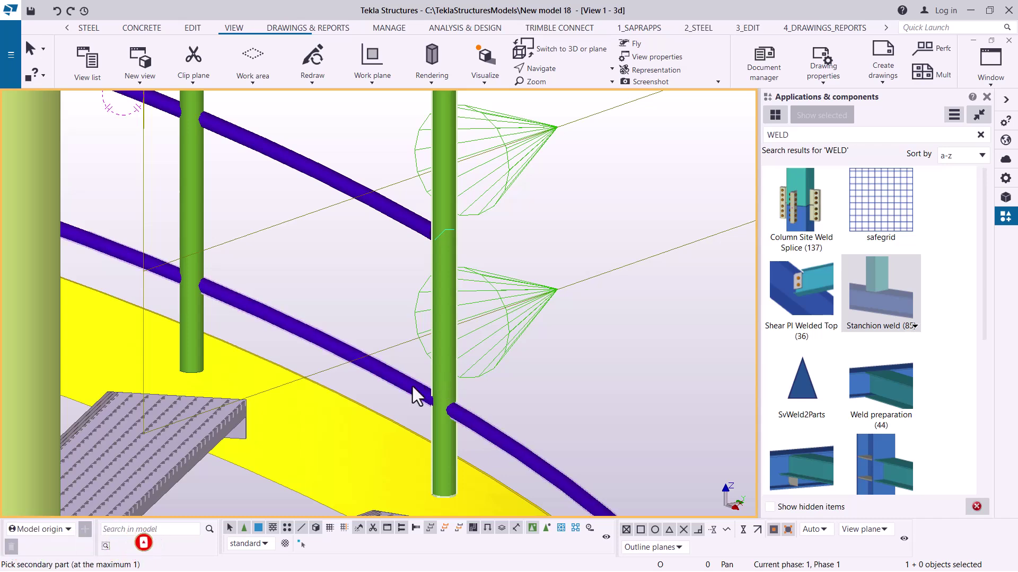
pyautogui.click(412, 387)
pyautogui.scroll(-2, 453, 406)
pyautogui.scroll(-4, 452, 406)
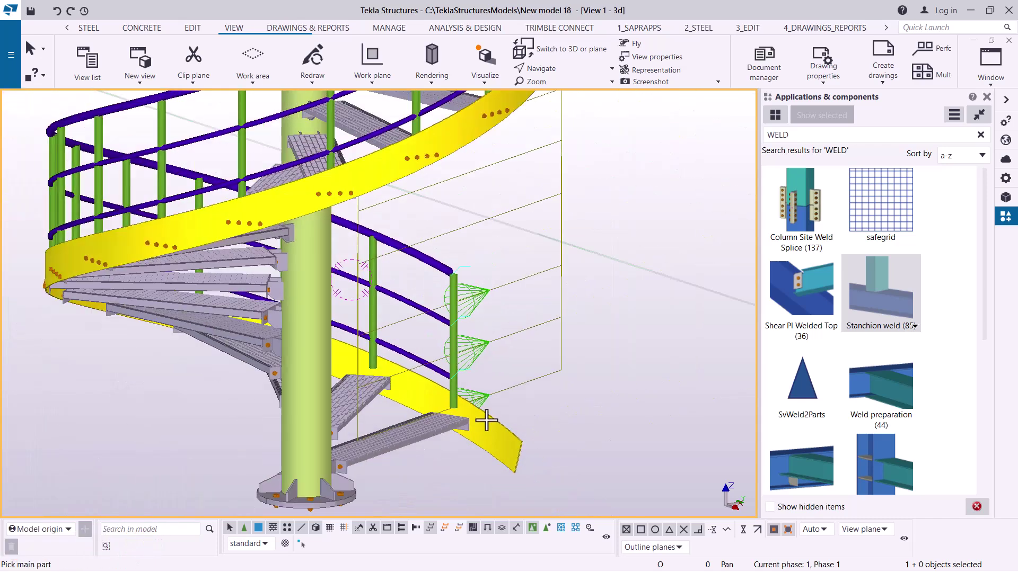
pyautogui.scroll(5, 484, 427)
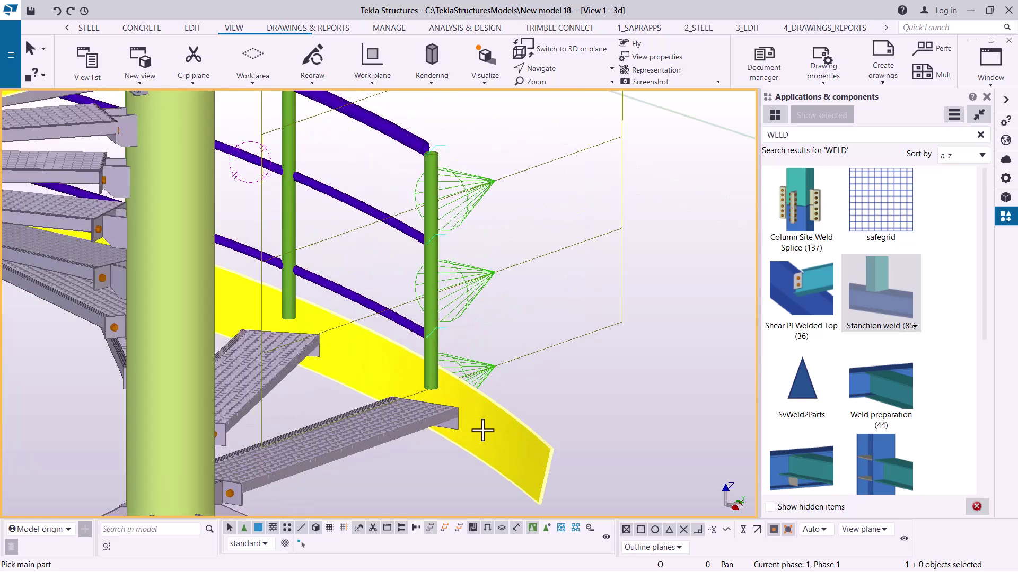
pyautogui.scroll(-4, 489, 427)
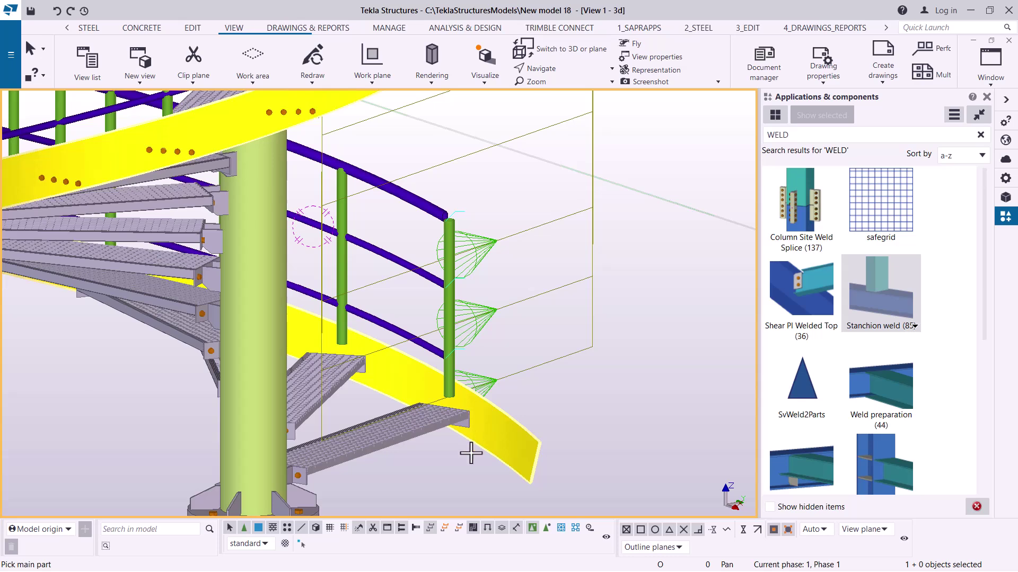
pyautogui.scroll(-6, 471, 451)
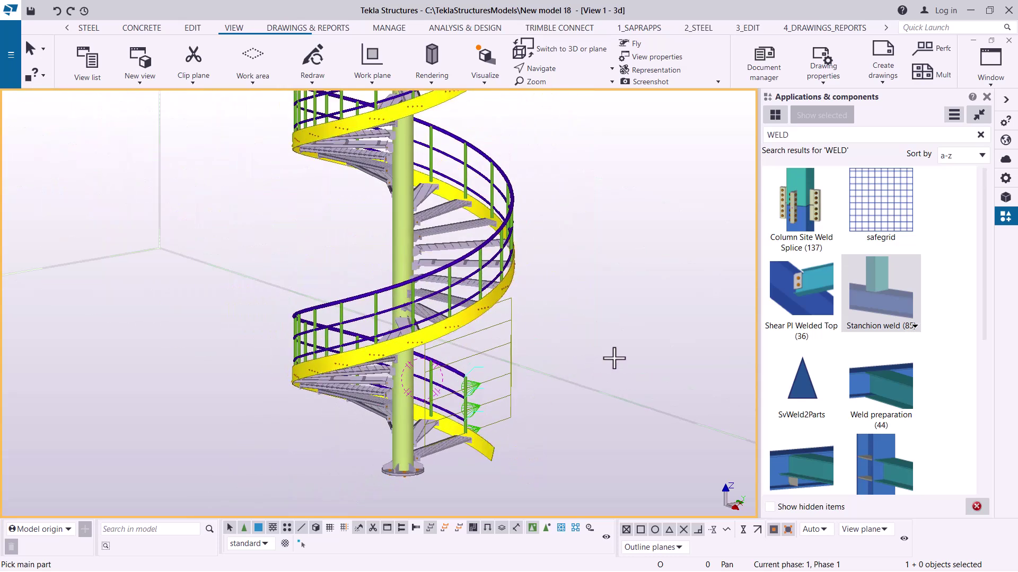
# End the stanchion weld command and redraw the view to clear the temporary graphics around the lowest post.
pyautogui.rightClick(610, 354)
pyautogui.click(633, 131)
pyautogui.scroll(3, 470, 450)
pyautogui.rightClick(580, 360)
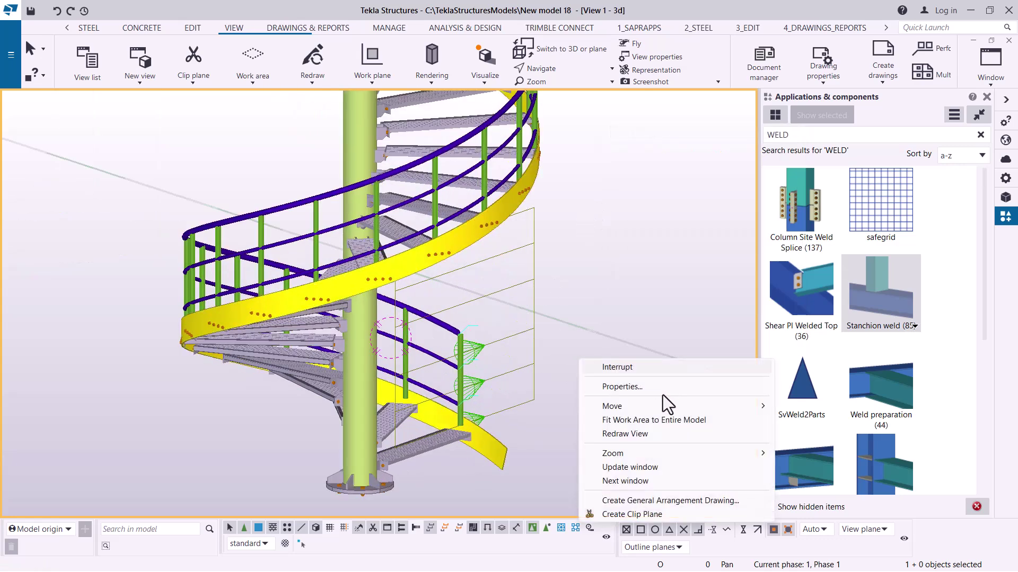
pyautogui.click(623, 431)
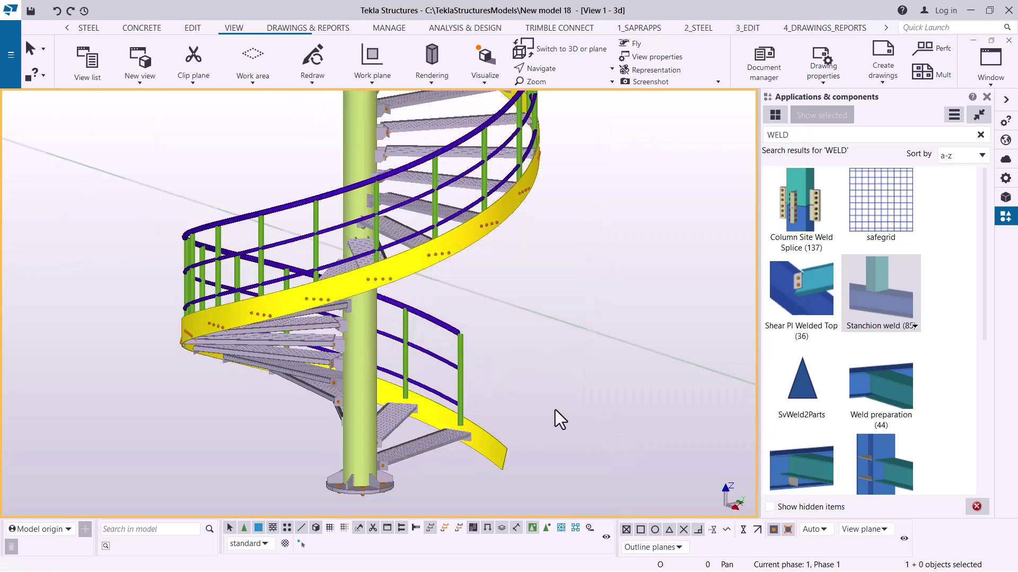
# Examine the rail ends at the lowest post up close and from the opposite side of the staircase.
pyautogui.scroll(2, 466, 404)
pyautogui.scroll(2, 461, 304)
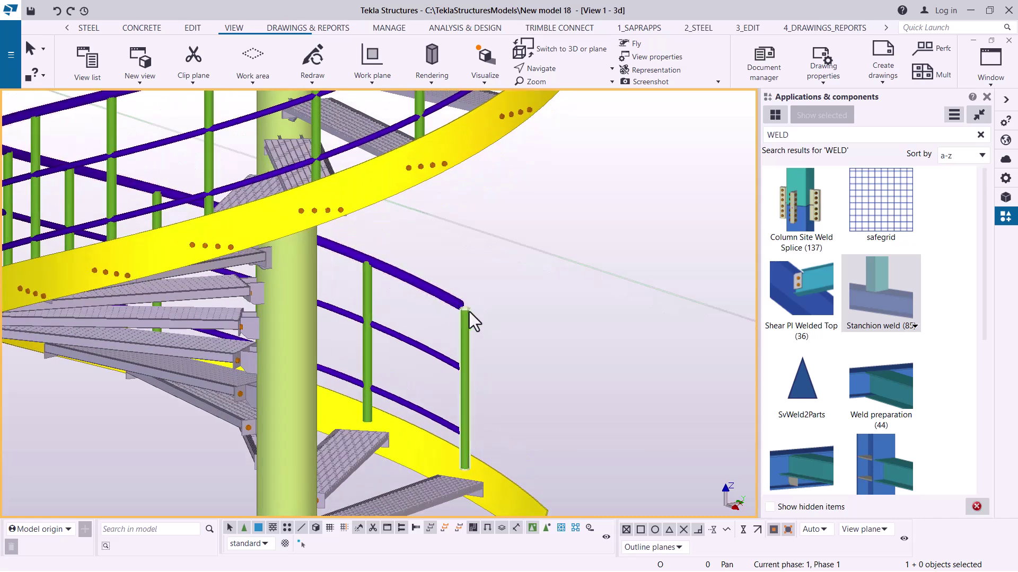
pyautogui.scroll(-2, 500, 333)
pyautogui.click(557, 68)
pyautogui.click(549, 100)
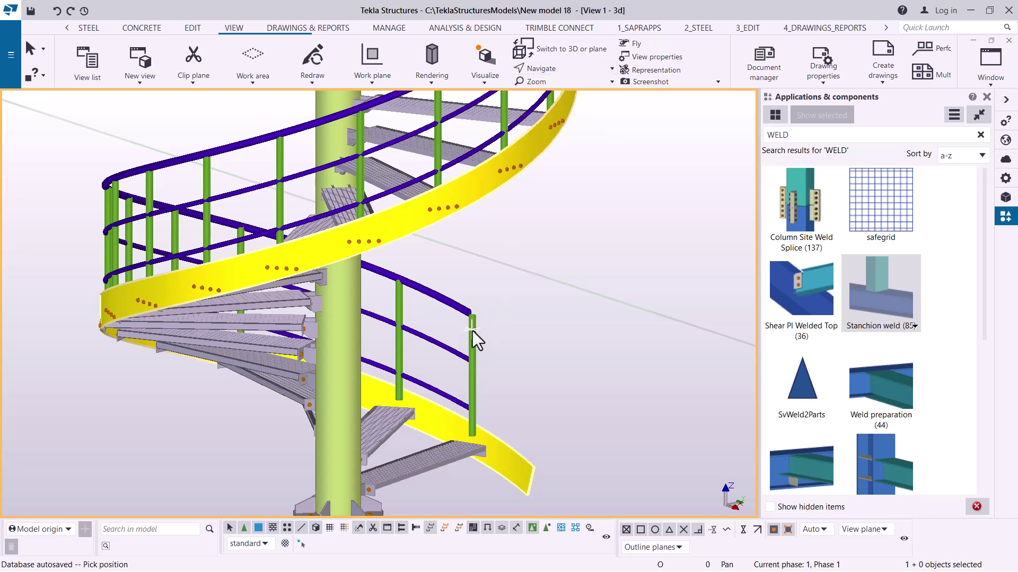
pyautogui.moveTo(472, 331); pyautogui.dragTo(382, 298)
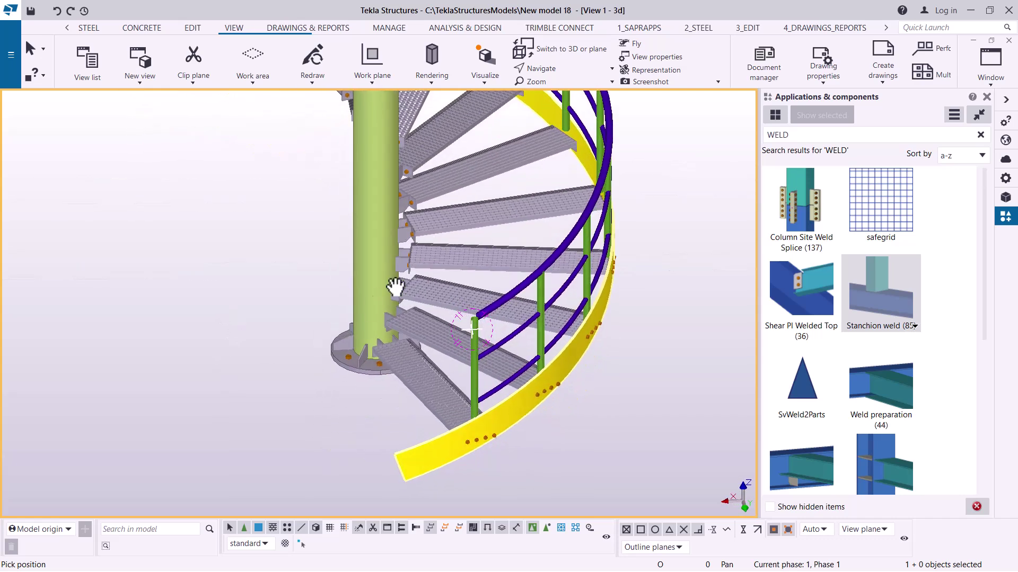
pyautogui.scroll(3, 461, 269)
pyautogui.moveTo(461, 270); pyautogui.dragTo(504, 282)
pyautogui.keyDown('ctrl'); pyautogui.moveTo(503, 276); pyautogui.dragTo(514, 265, button='middle'); pyautogui.keyUp('ctrl')
pyautogui.keyDown('ctrl'); pyautogui.moveTo(579, 253); pyautogui.dragTo(577, 220, button='middle'); pyautogui.keyUp('ctrl')
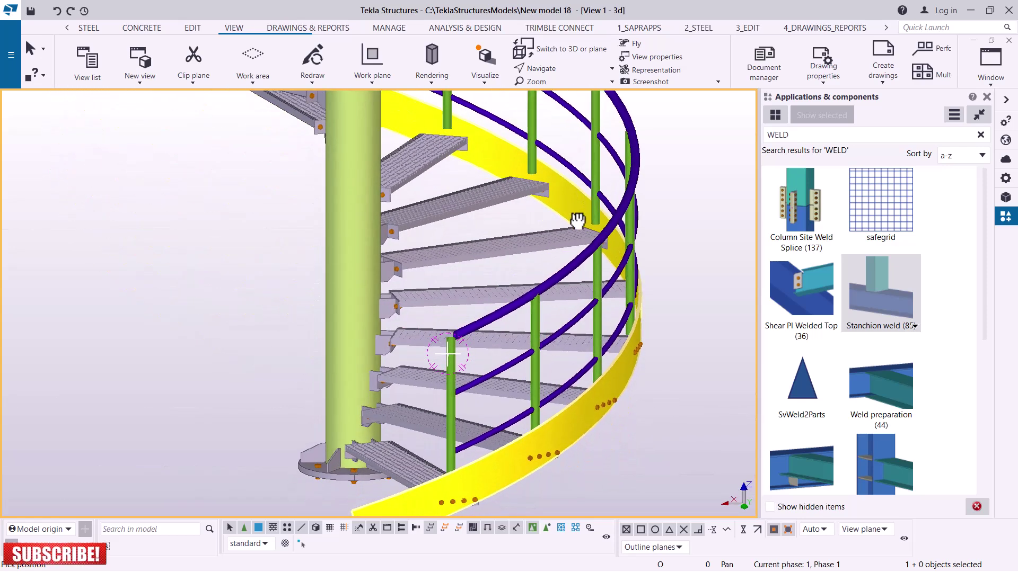